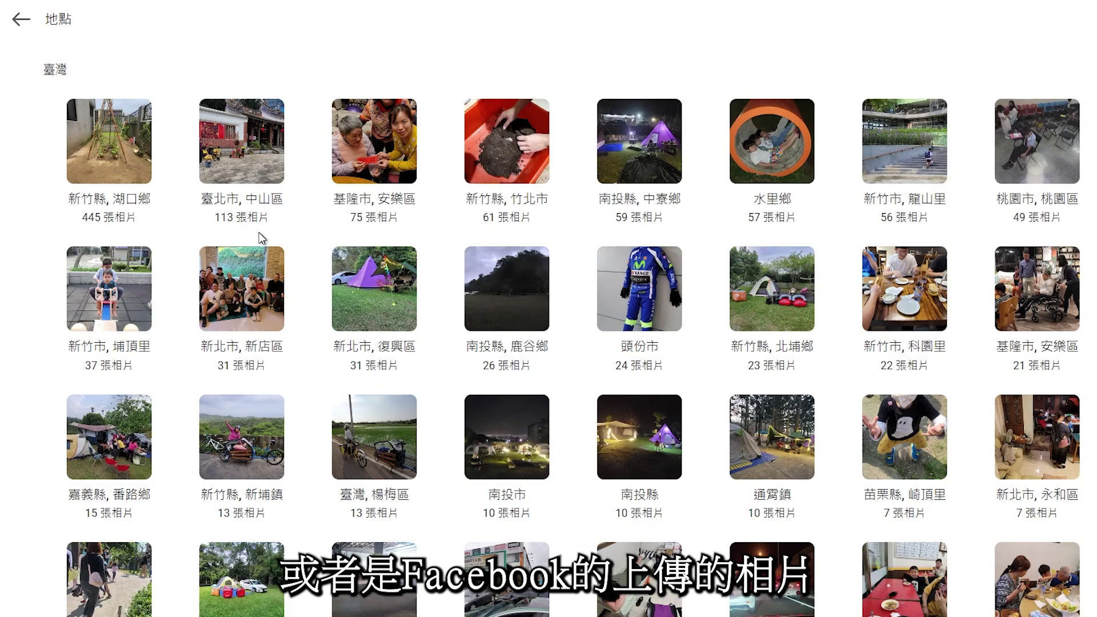
# - Look through the photos taken in 新竹縣, 新埔鎮, and show the details of the cherry blossom photo
pyautogui.scroll(-6, 261, 239)
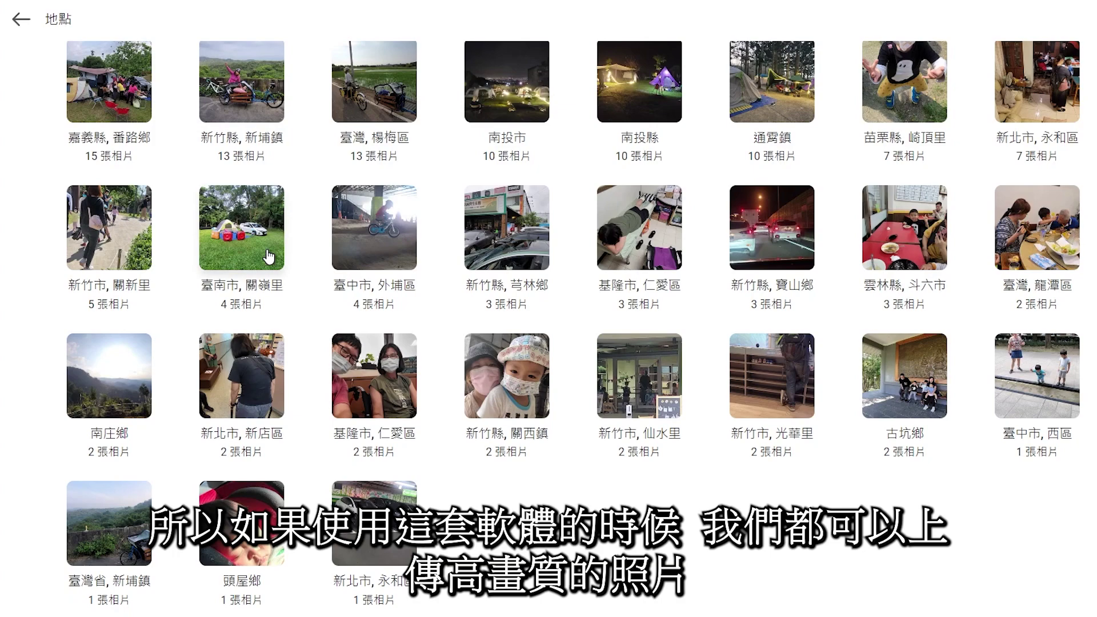
pyautogui.click(256, 86)
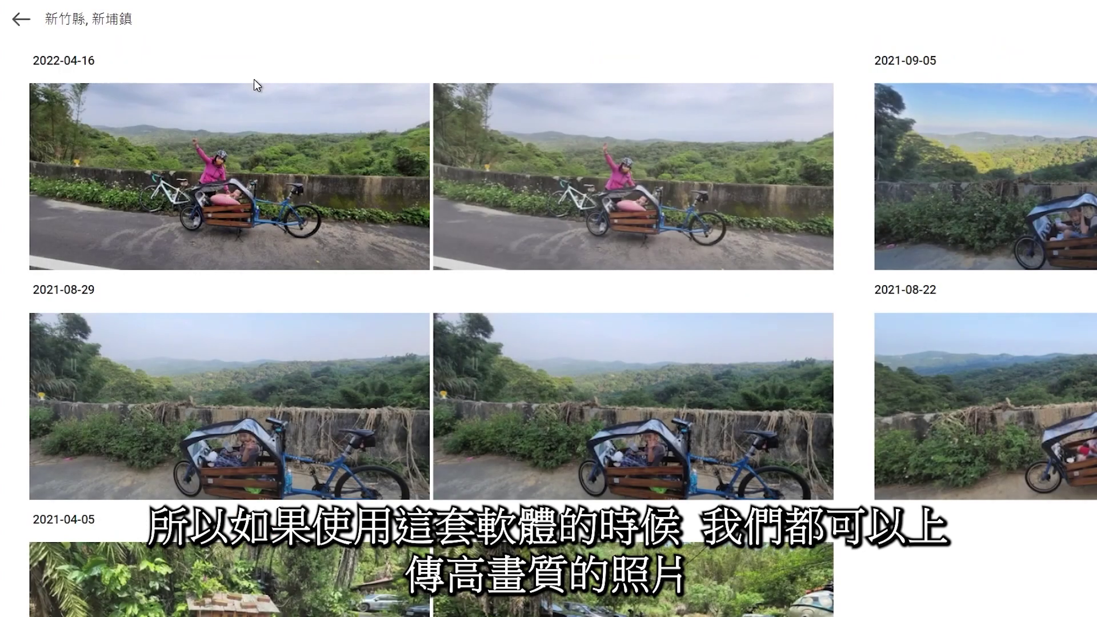
pyautogui.scroll(-3, 482, 273)
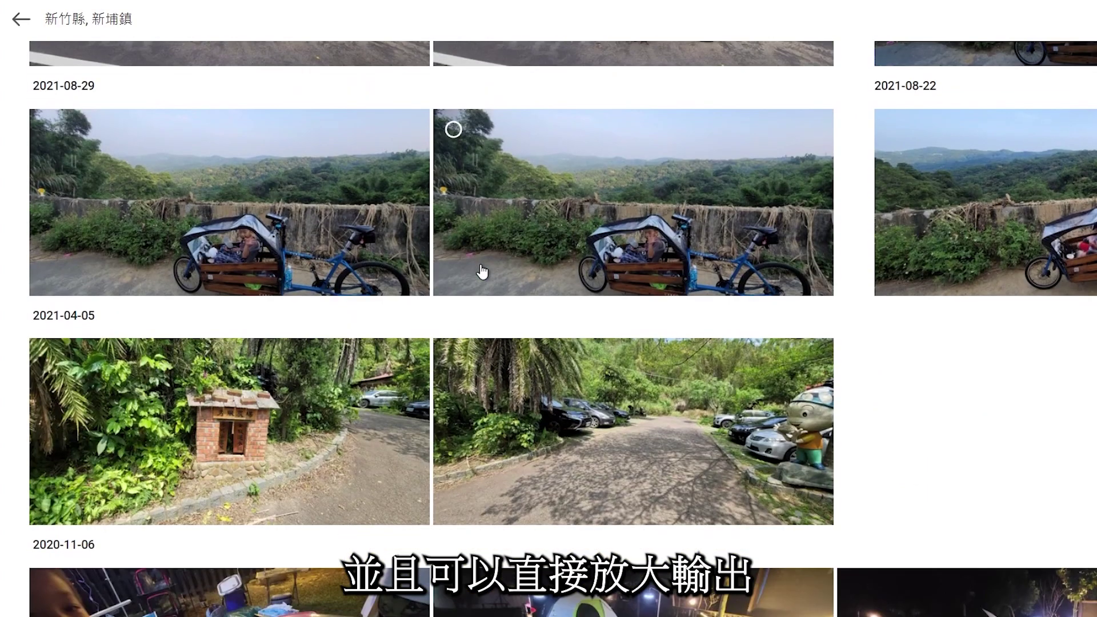
pyautogui.scroll(-2, 482, 272)
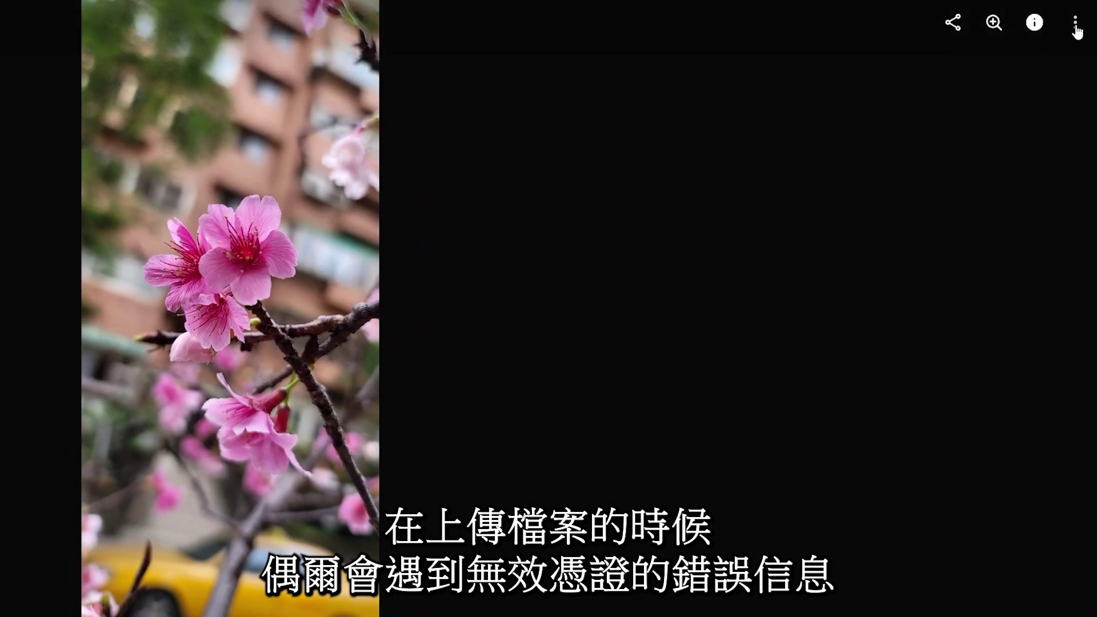
pyautogui.click(1034, 23)
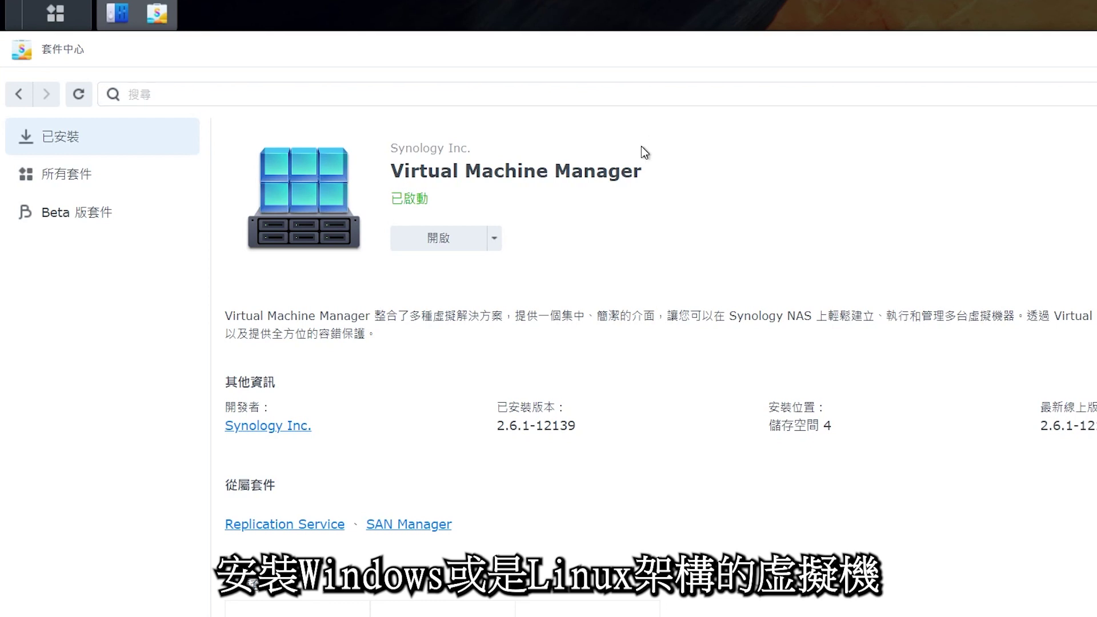
# - Open Virtual Machine Manager from its package page and view the list of virtual machines
pyautogui.click(440, 239)
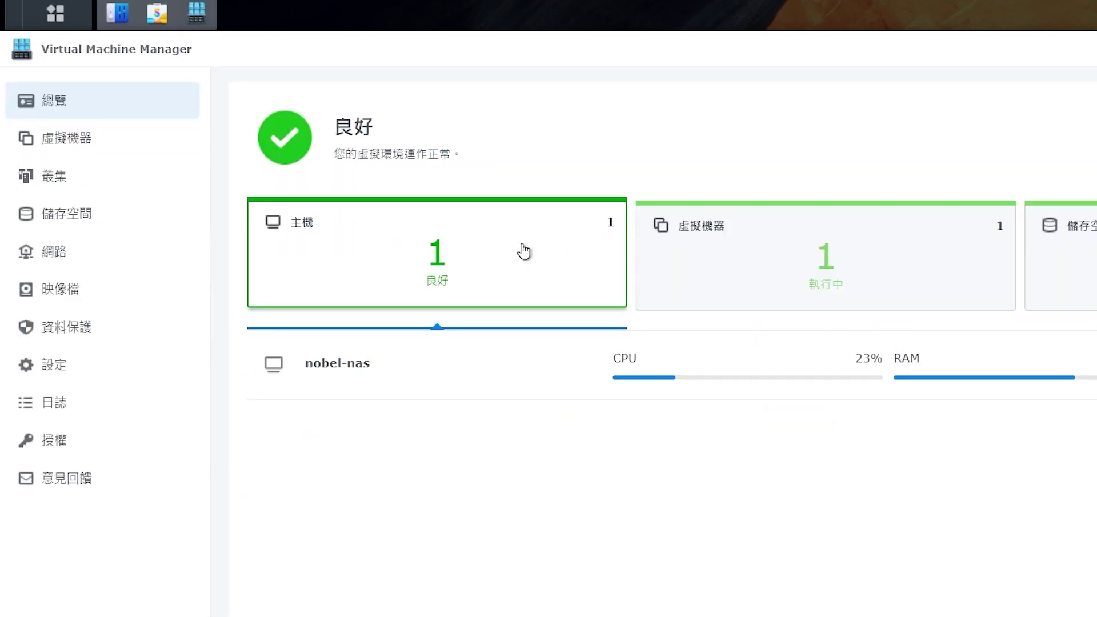
pyautogui.click(121, 154)
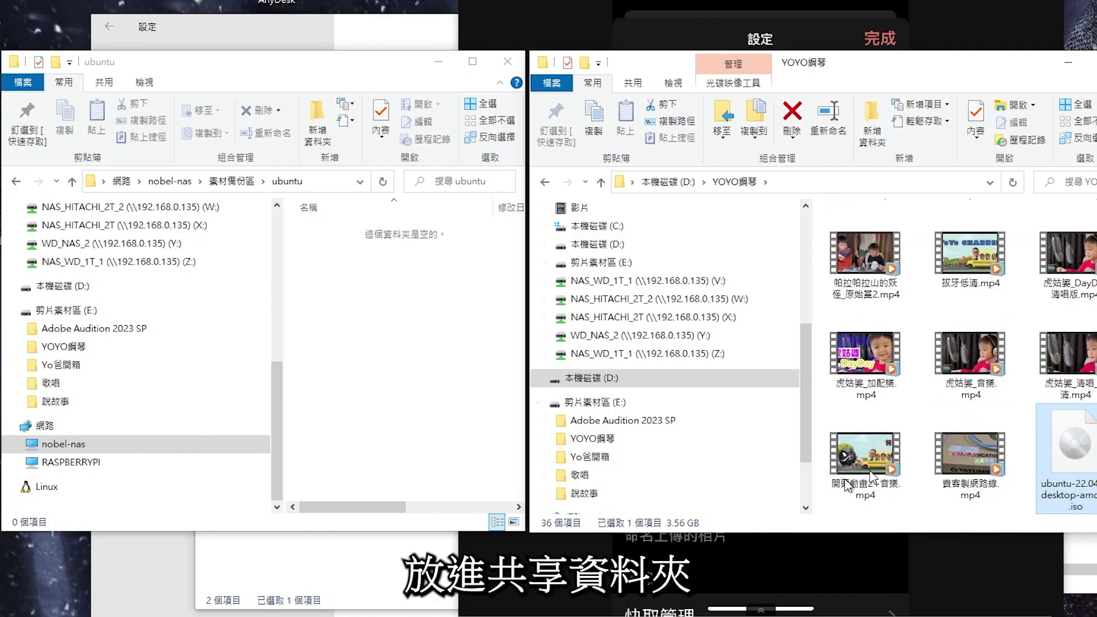
# - Copy the Ubuntu 22.04 desktop ISO into the ubuntu folder of the NAS share 素材備份區
pyautogui.moveTo(1069, 457); pyautogui.dragTo(386, 330)
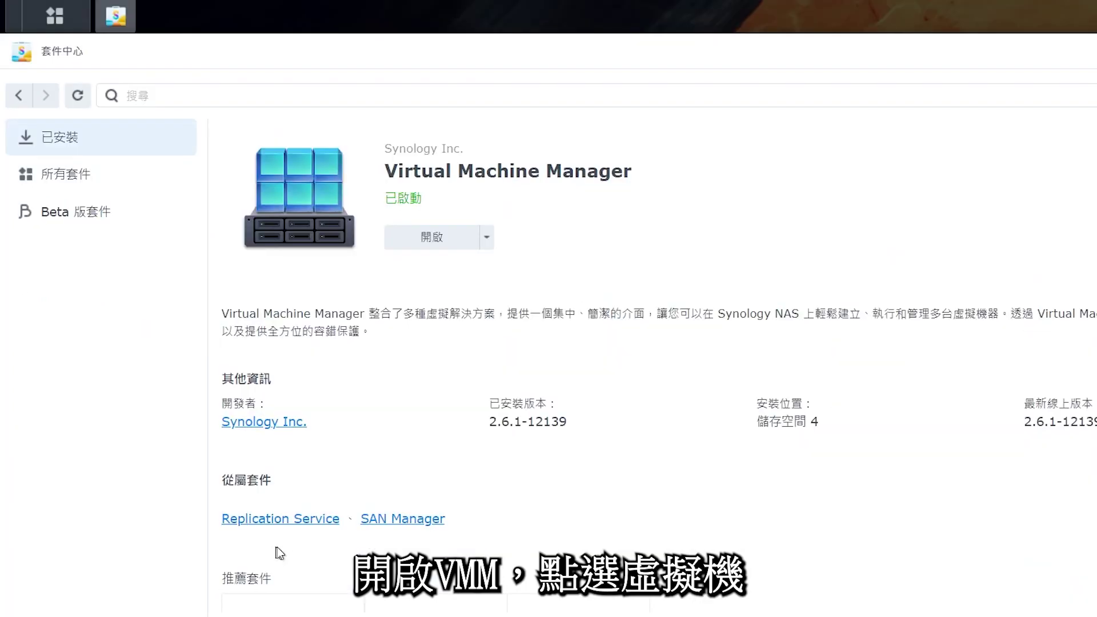
# - Start creating a Linux virtual machine in Virtual Machine Manager, using the listed VM storage of the NAS
pyautogui.click(431, 248)
pyautogui.click(33, 150)
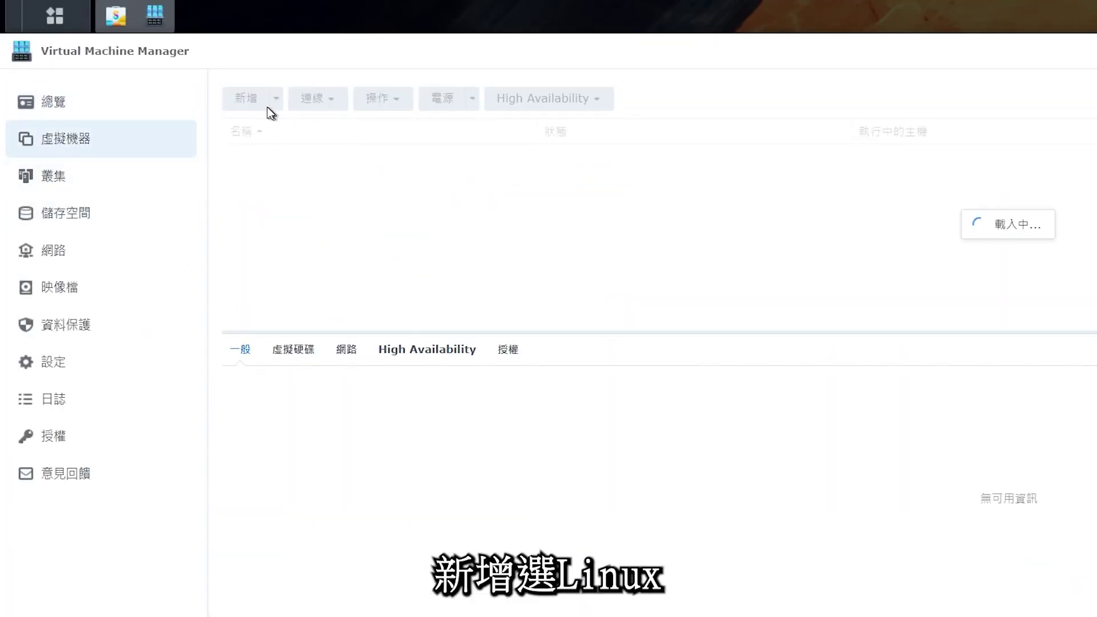
pyautogui.click(247, 98)
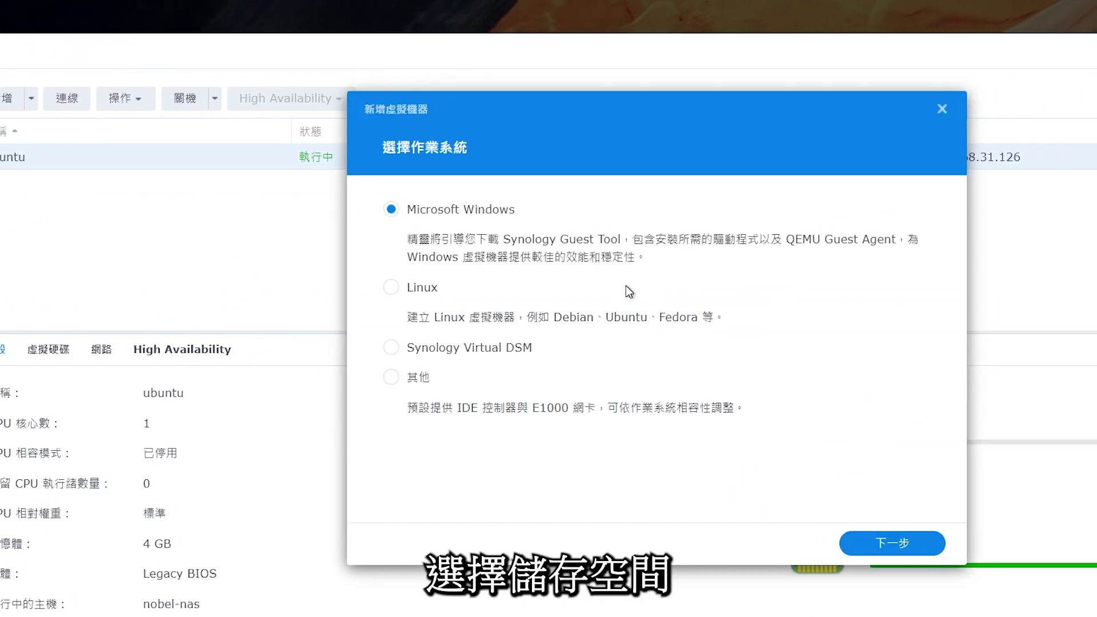
pyautogui.click(418, 289)
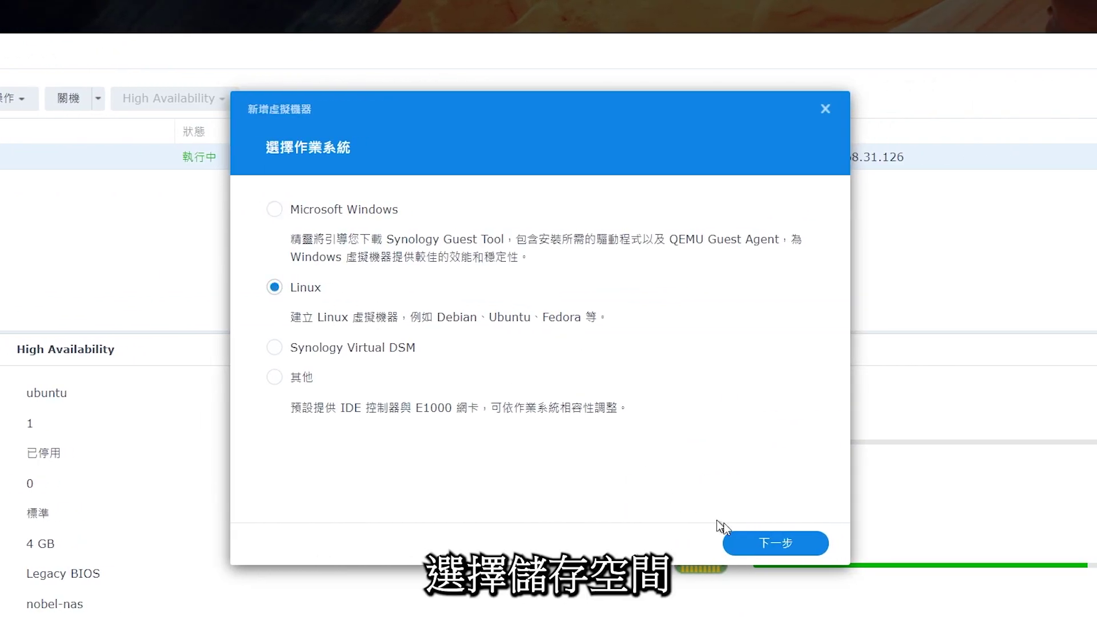
pyautogui.click(756, 540)
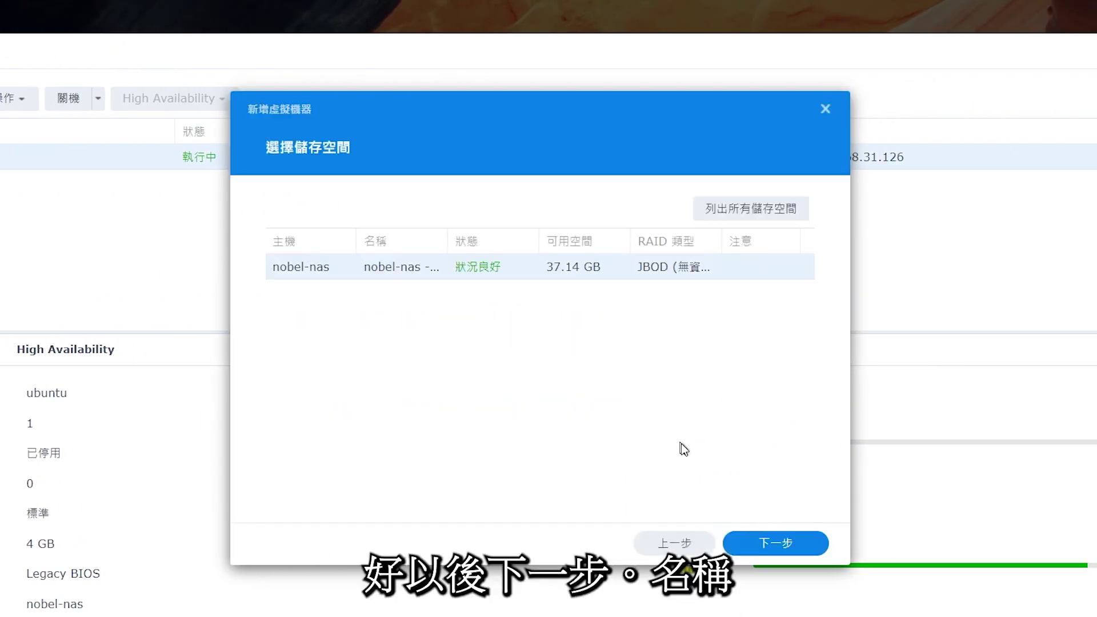
pyautogui.click(760, 543)
# - Name the virtual machine ubuntu2 and give it 4 GB of memory, keeping the other basic specifications at their defaults
pyautogui.click(533, 208)
pyautogui.write('s')
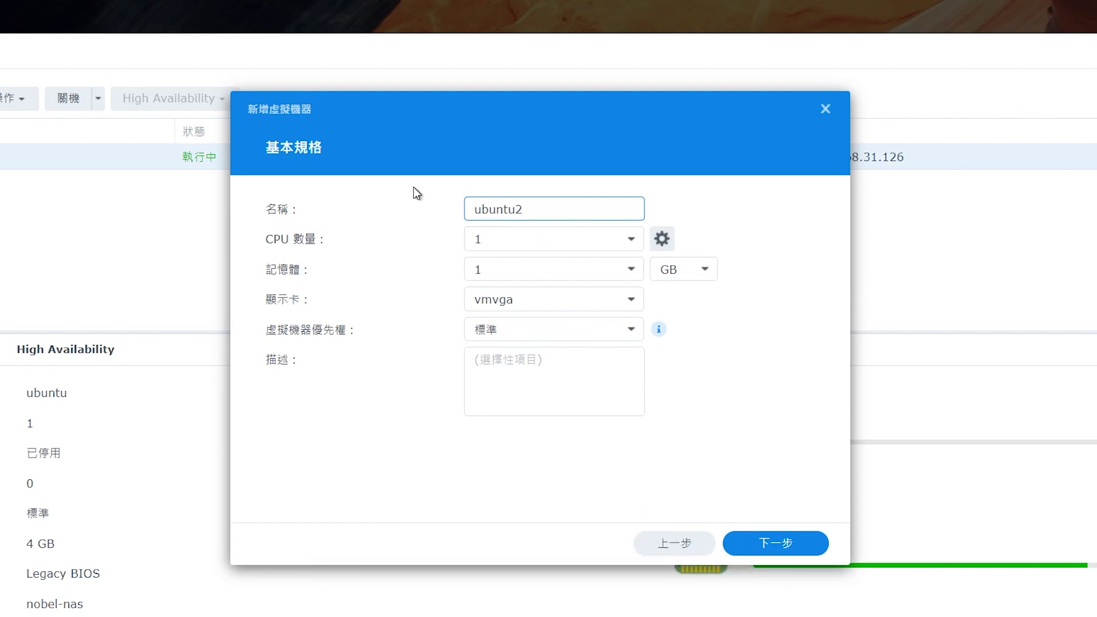
pyautogui.click(520, 269)
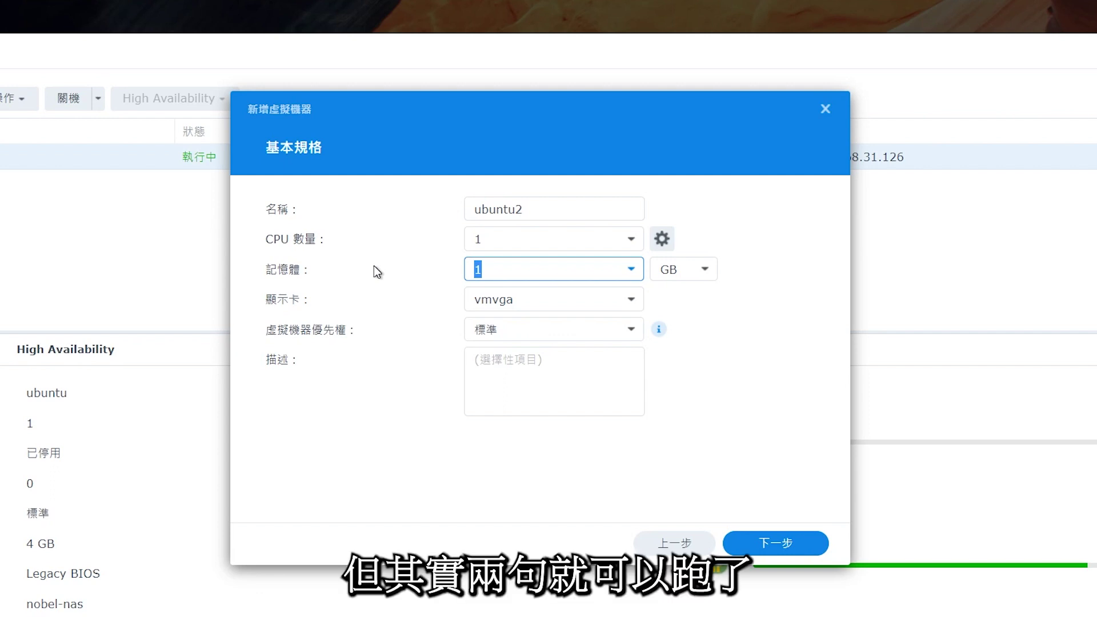
pyautogui.write('4')
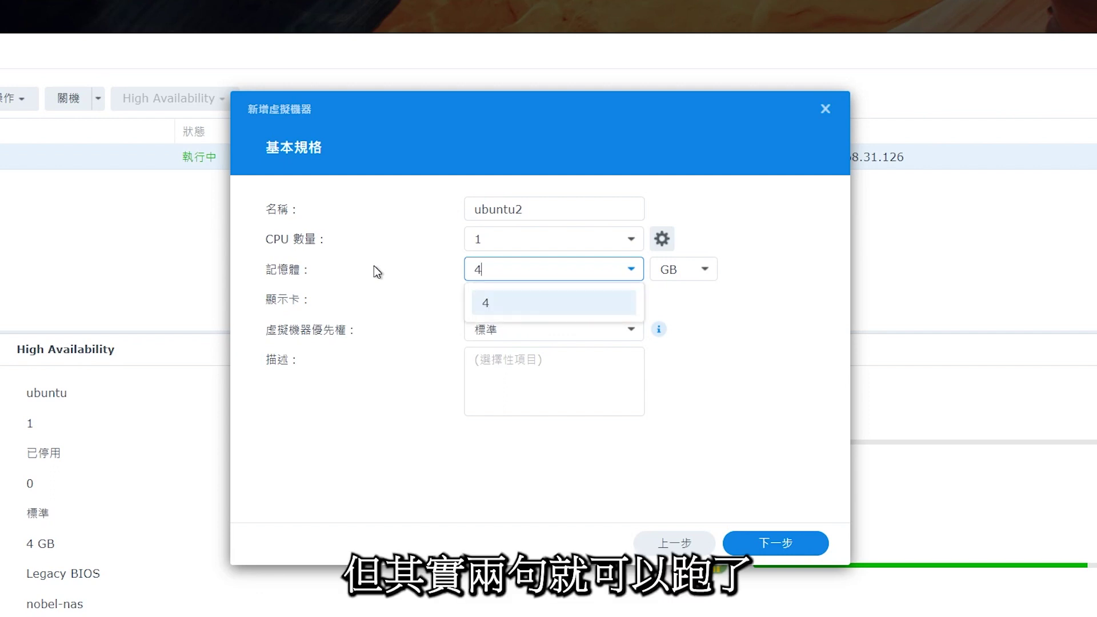
pyautogui.click(439, 365)
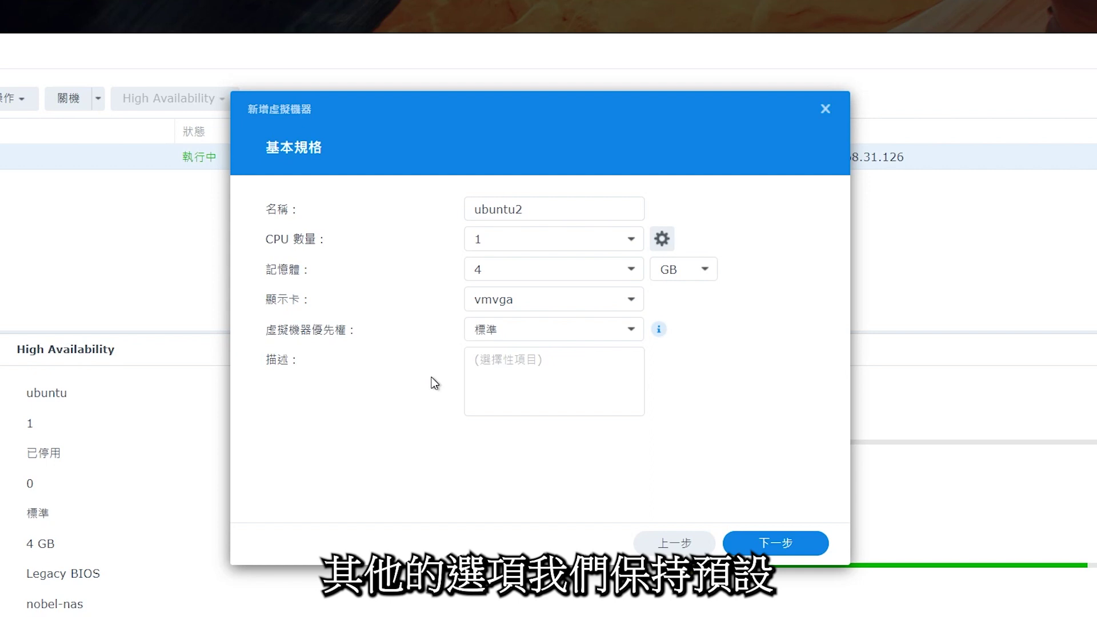
pyautogui.click(776, 543)
# - Set virtual disk 1 to 25 GB, accept exceeding the storage capacity, and keep Default VM Network
pyautogui.click(529, 202)
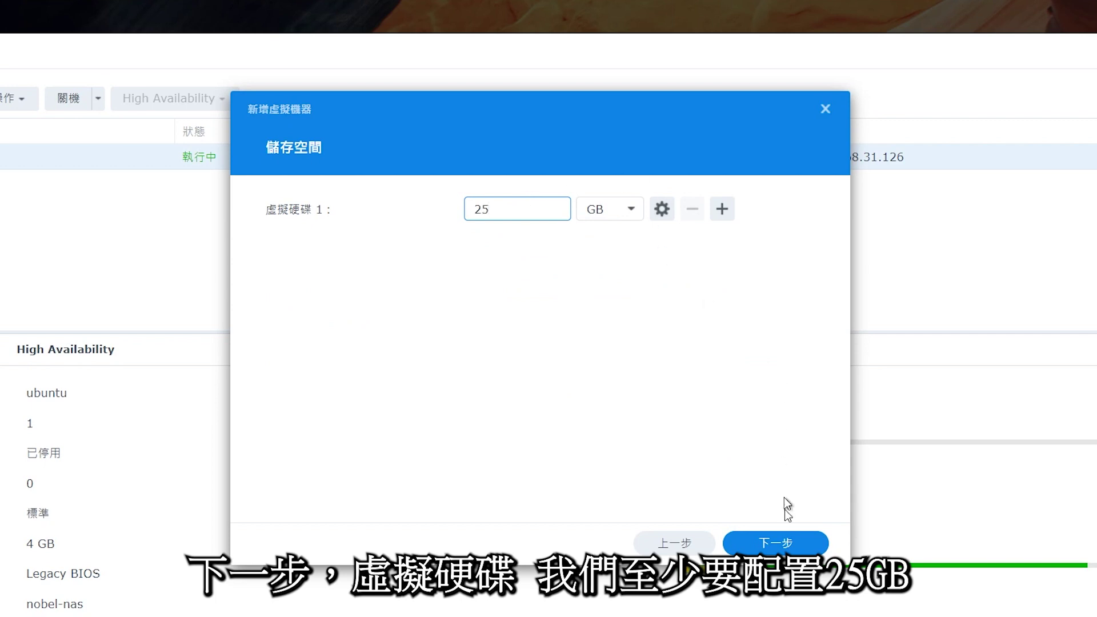
pyautogui.click(774, 546)
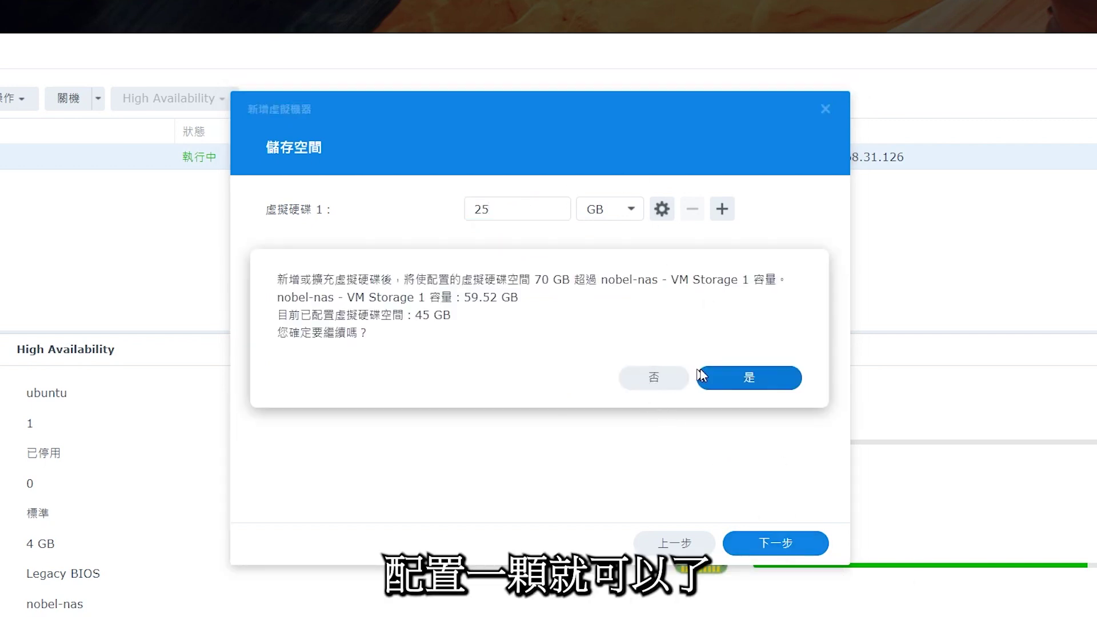
pyautogui.click(737, 376)
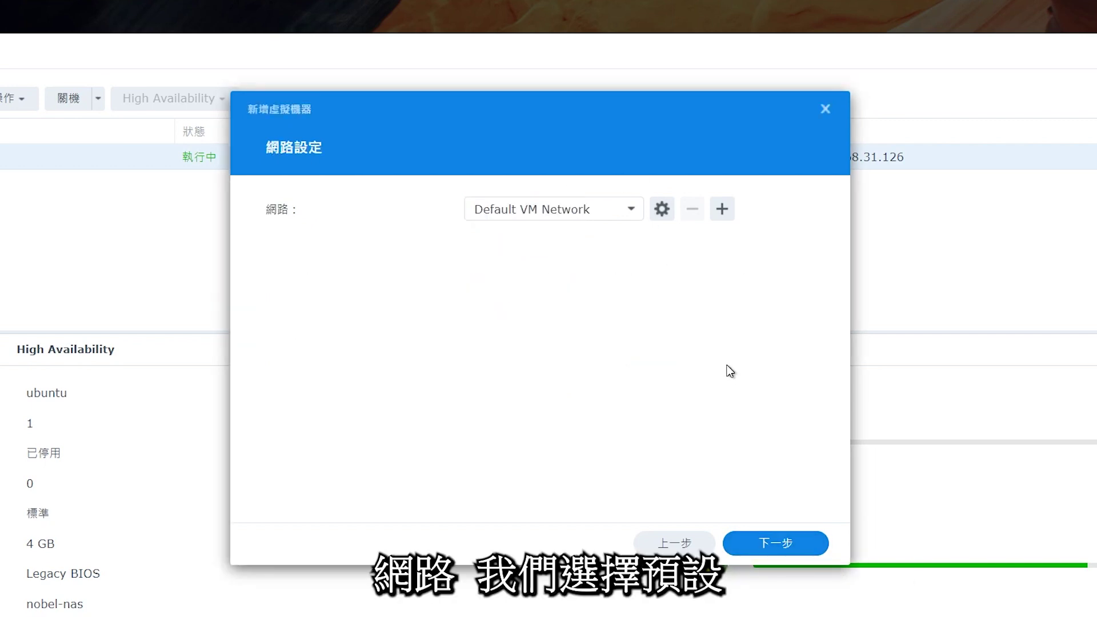
pyautogui.click(778, 547)
# - Set the virtual USB controller to USB 2.0 and attach the Cyber Power System UPS as the USB device
pyautogui.click(540, 366)
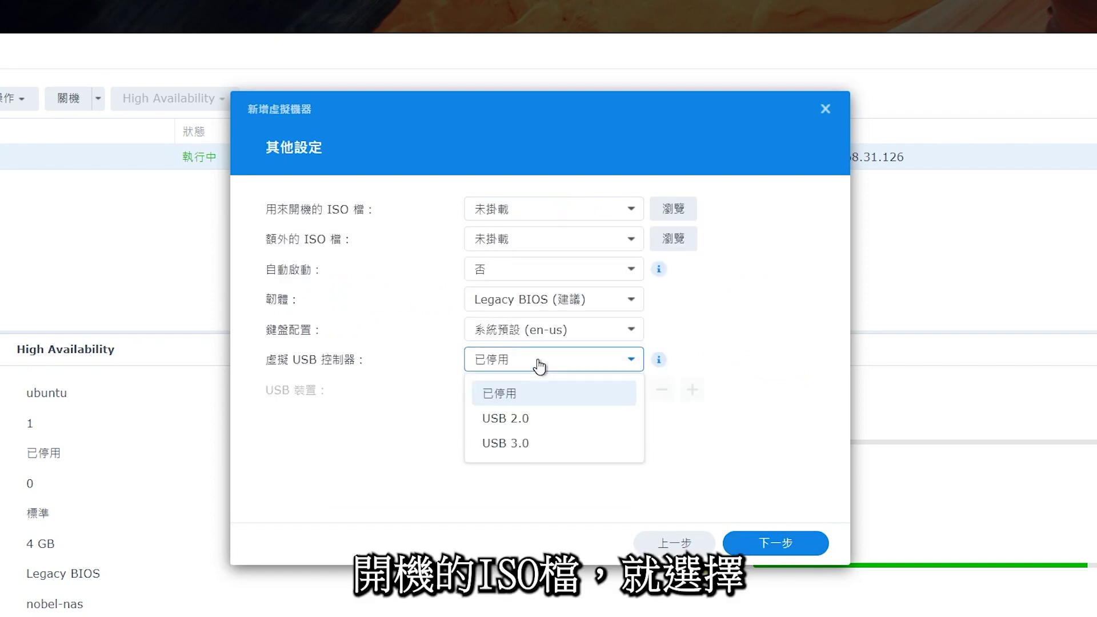
pyautogui.click(545, 424)
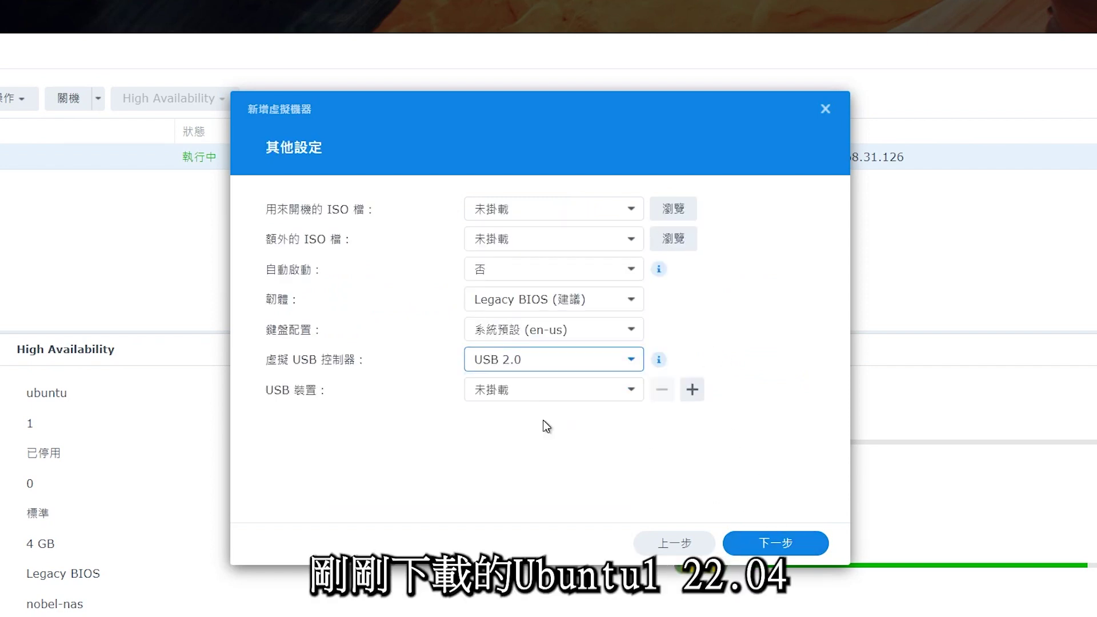
pyautogui.click(558, 395)
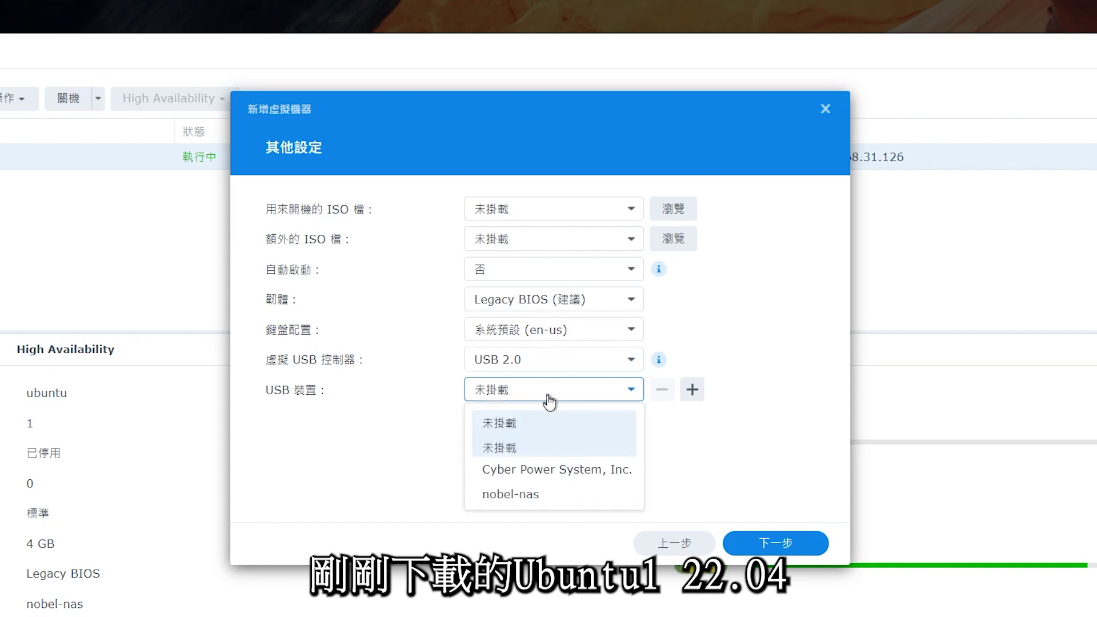
pyautogui.click(546, 477)
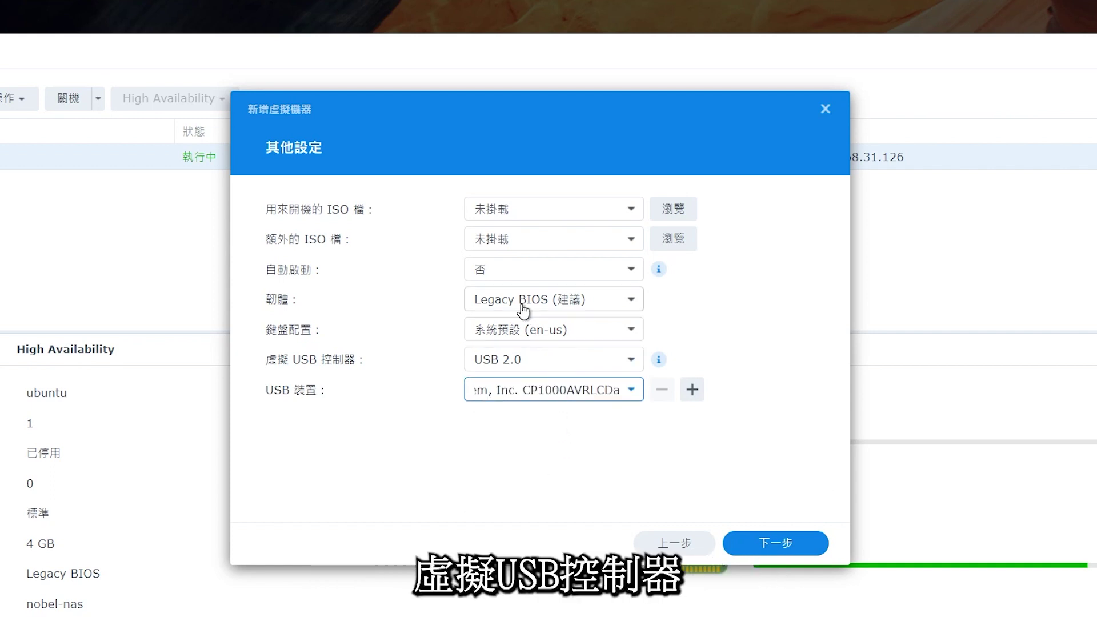
# - Choose the Ubuntu 22.04.1 ISO from the ubuntu folder in 素材備份區 as the boot ISO and accept the other settings
pyautogui.click(538, 211)
pyautogui.click(672, 210)
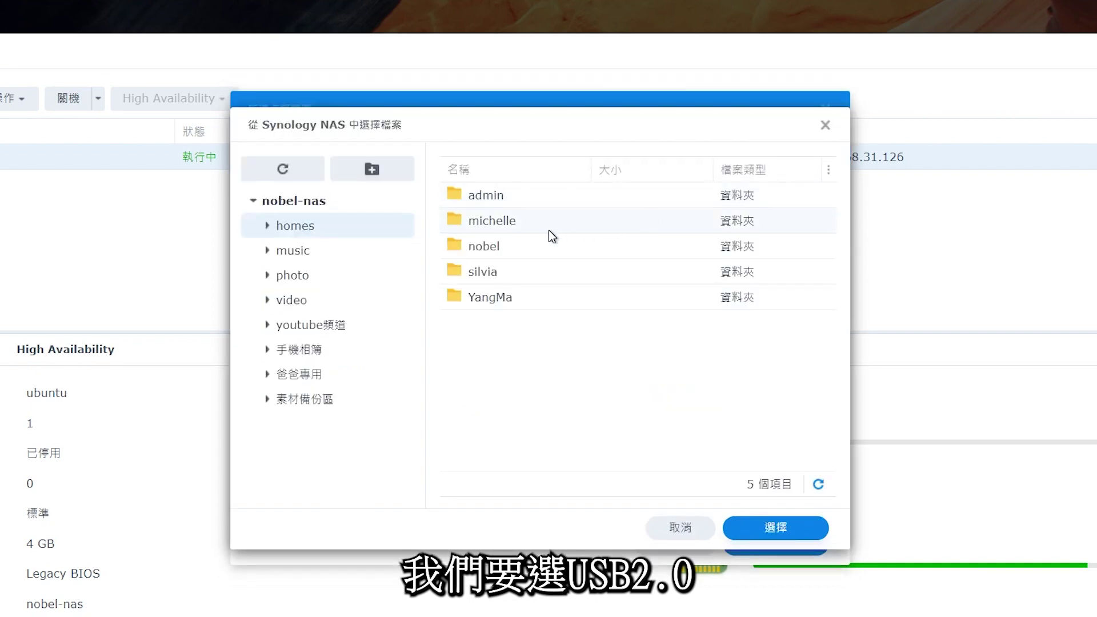
pyautogui.click(326, 374)
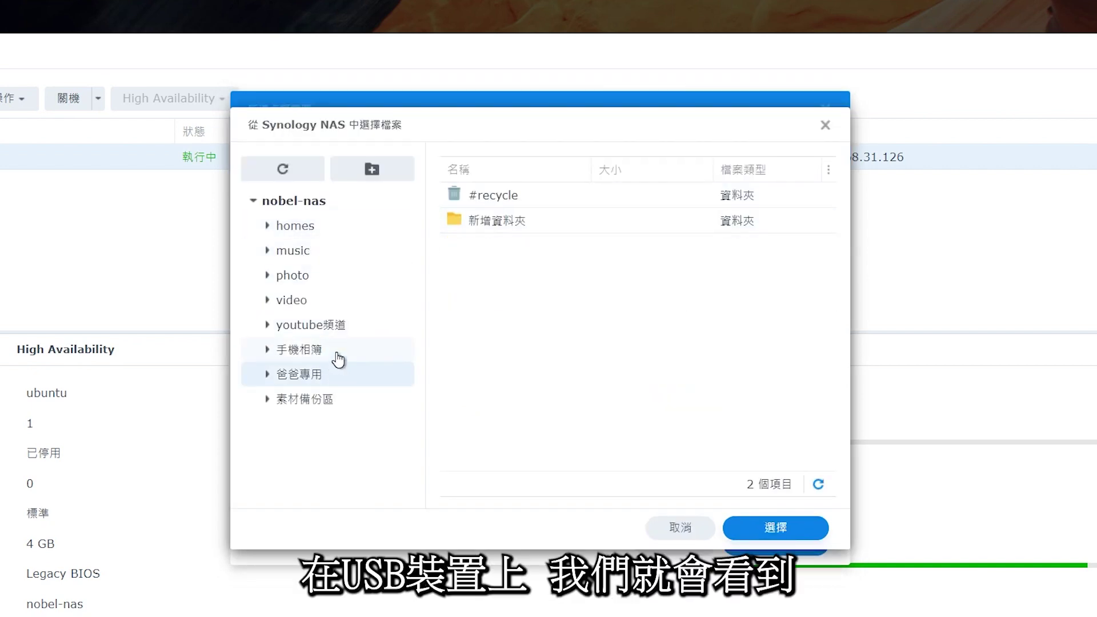
pyautogui.click(339, 357)
pyautogui.click(320, 325)
pyautogui.click(354, 376)
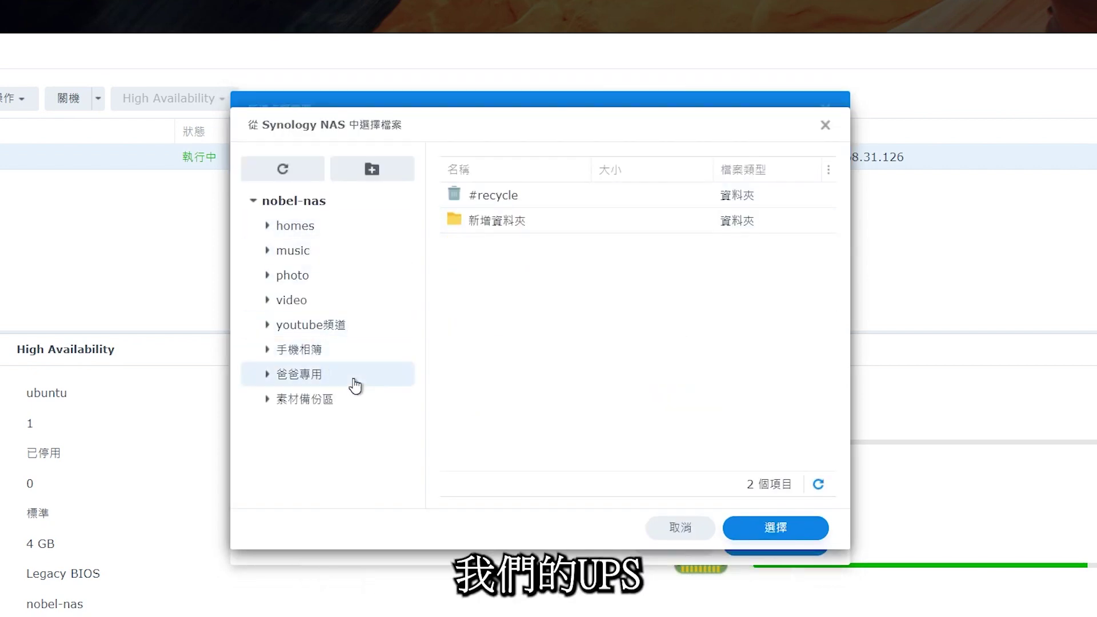
pyautogui.click(339, 400)
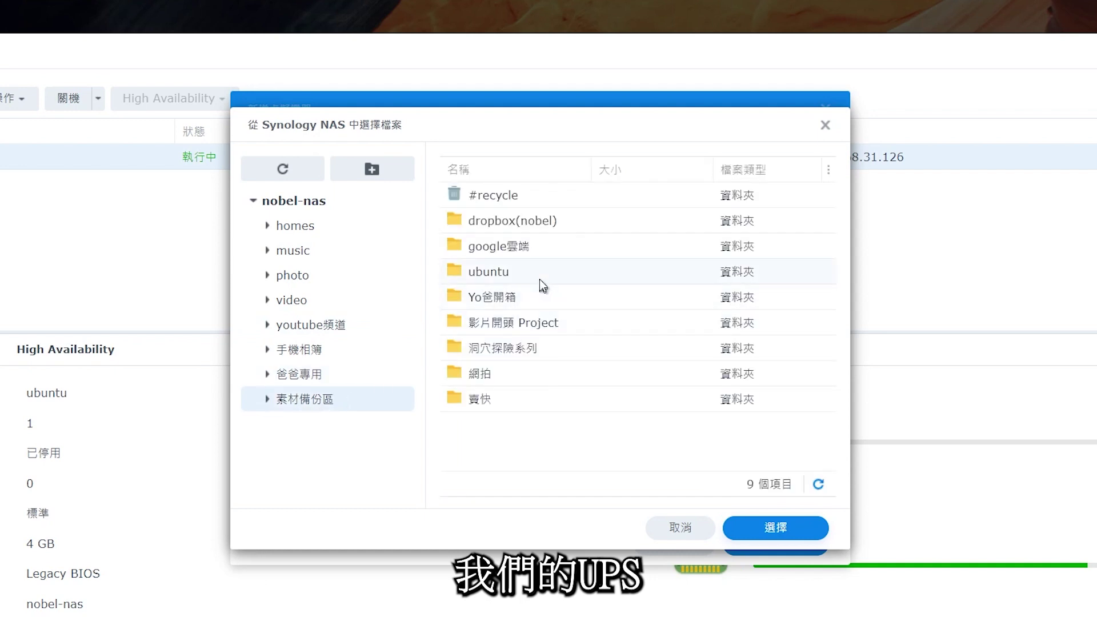
pyautogui.doubleClick(531, 270)
pyautogui.doubleClick(517, 200)
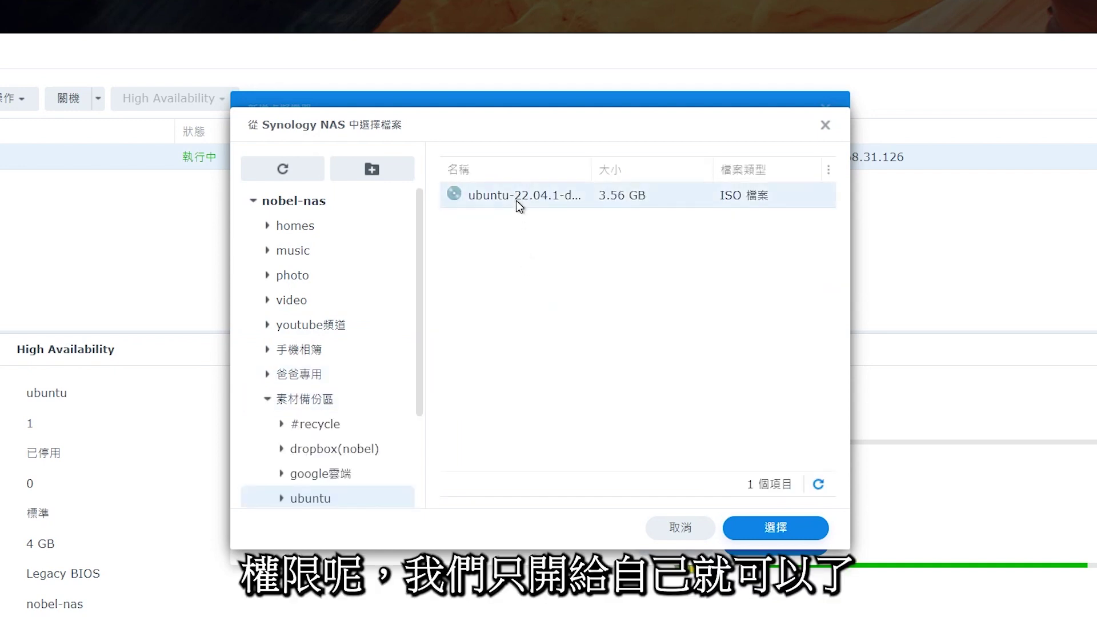
pyautogui.click(766, 546)
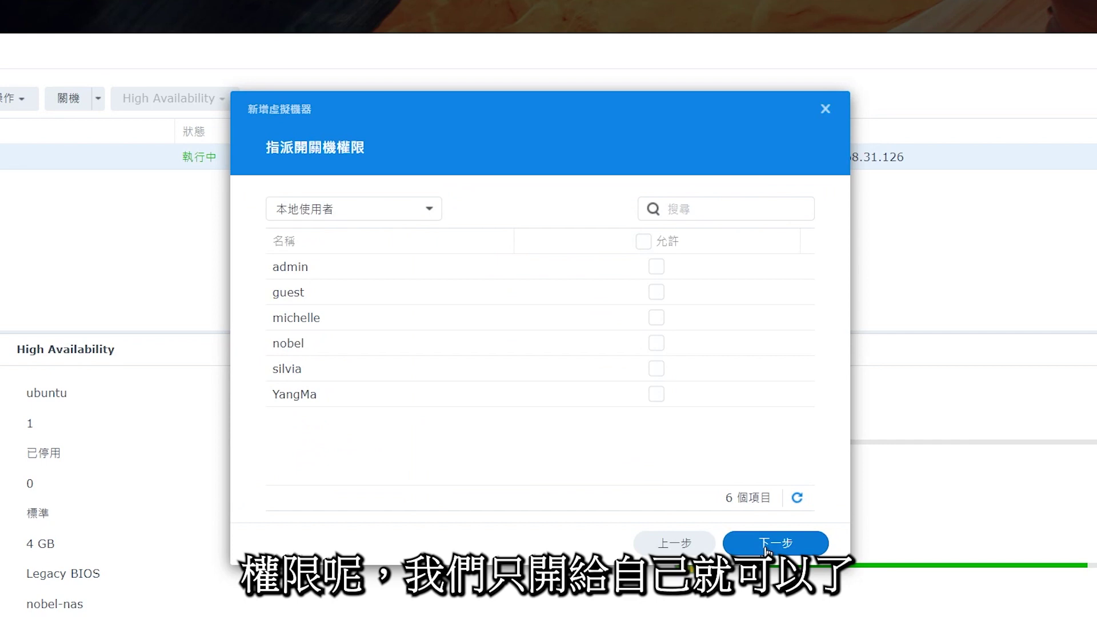
# - Grant power permission only to the NAS owner's local account and finish creating the virtual machine
pyautogui.click(655, 344)
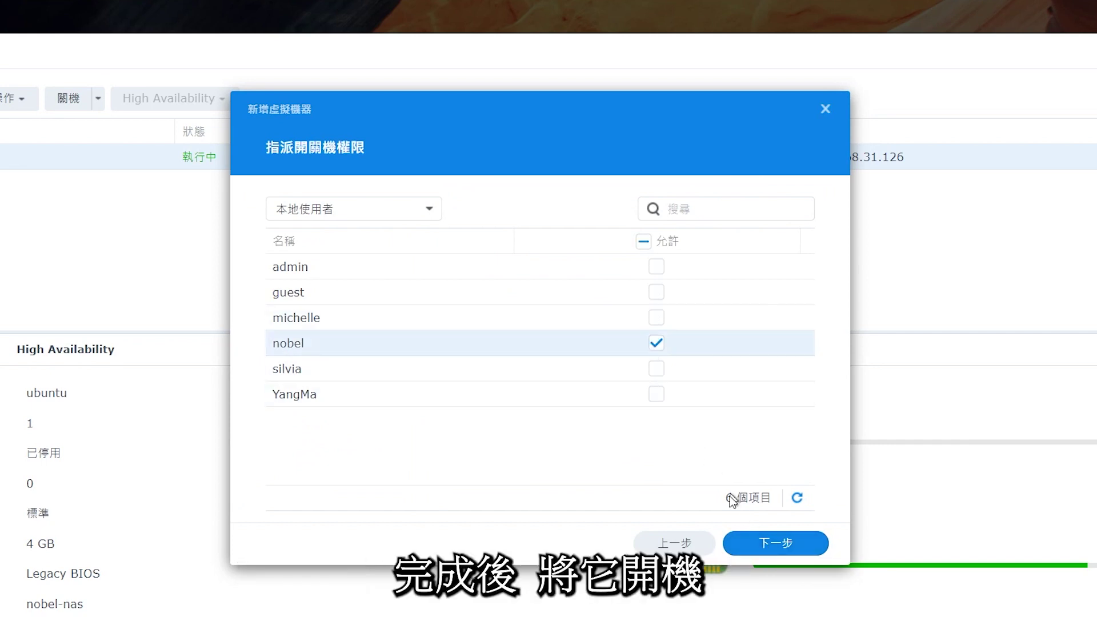
pyautogui.click(736, 544)
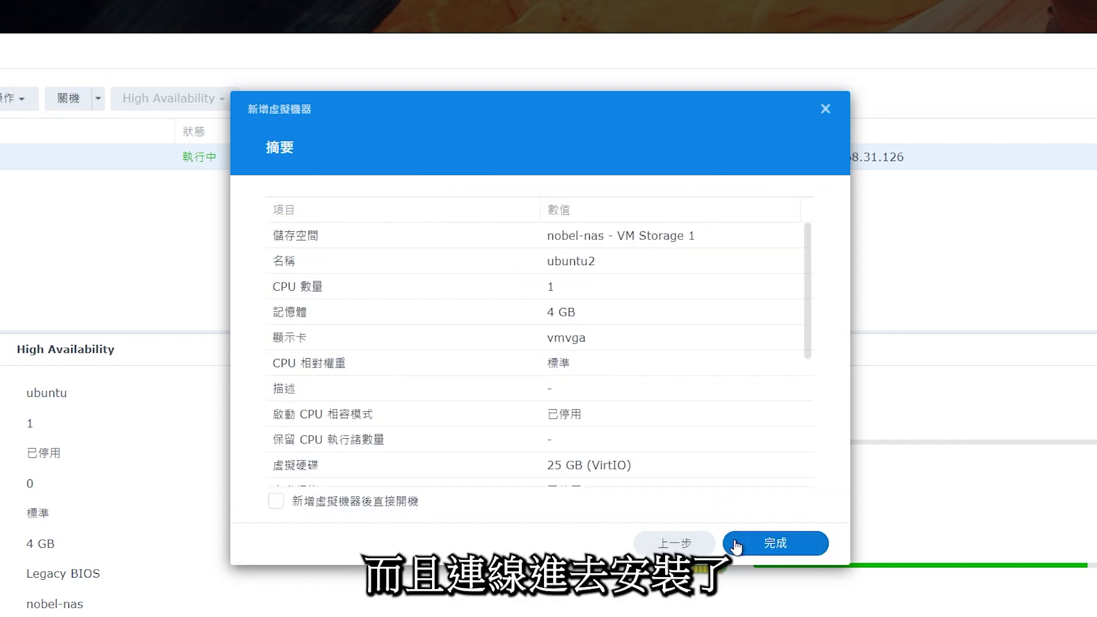
pyautogui.click(736, 544)
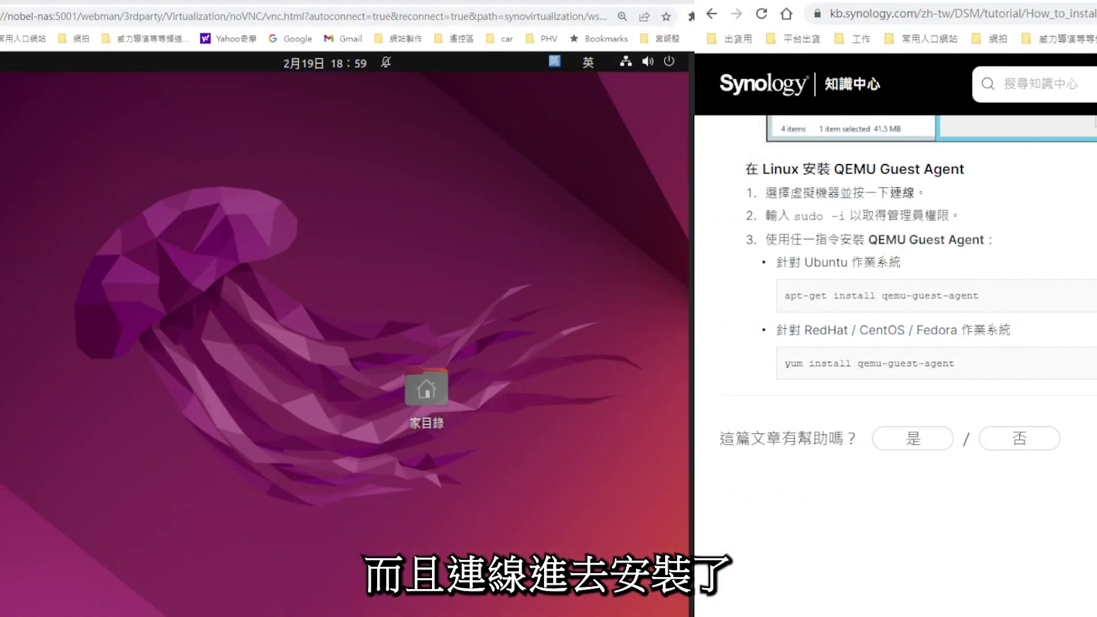
# - Open a terminal in the Ubuntu virtual machine and start a root shell with sudo -i, entering the account password
pyautogui.hotkey('ctrl', 'alt', 't')
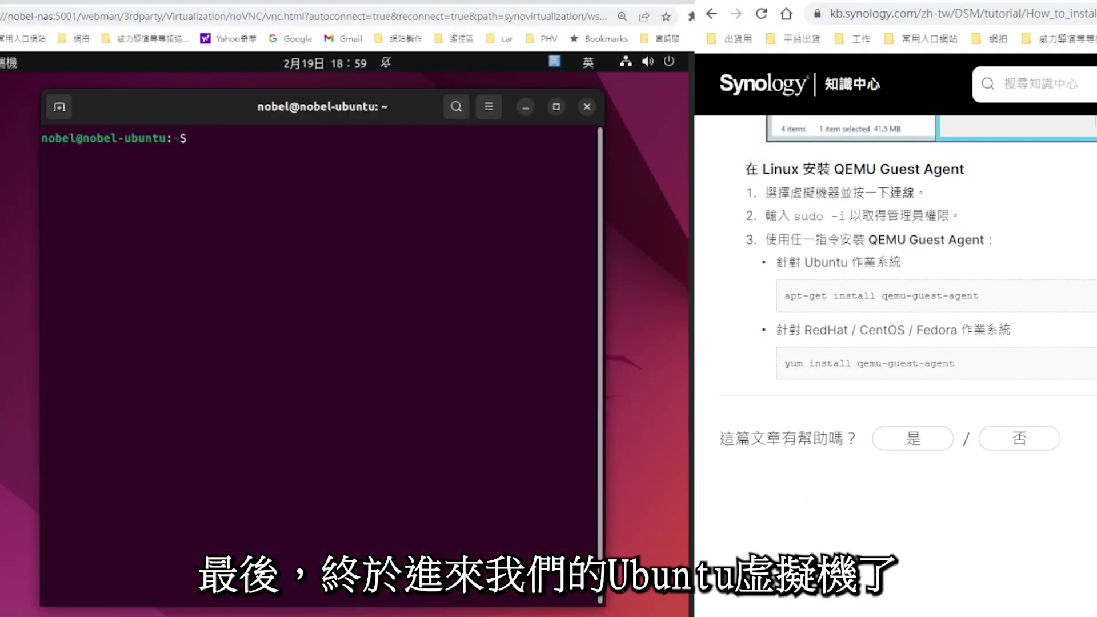
pyautogui.write('sud')
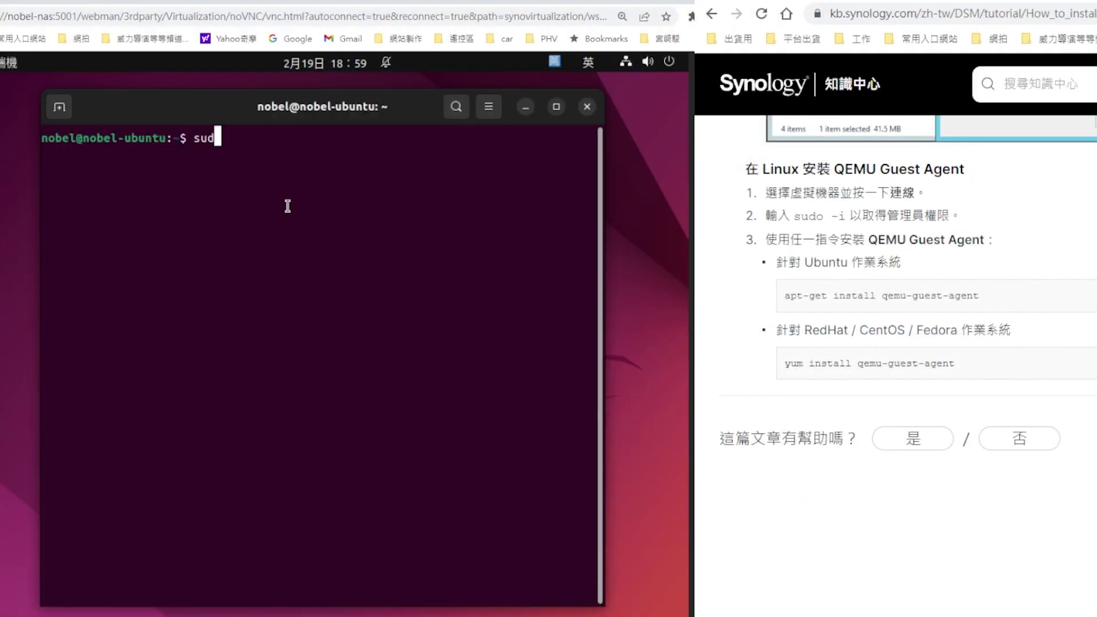
pyautogui.write('o -i')
pyautogui.press('Return')
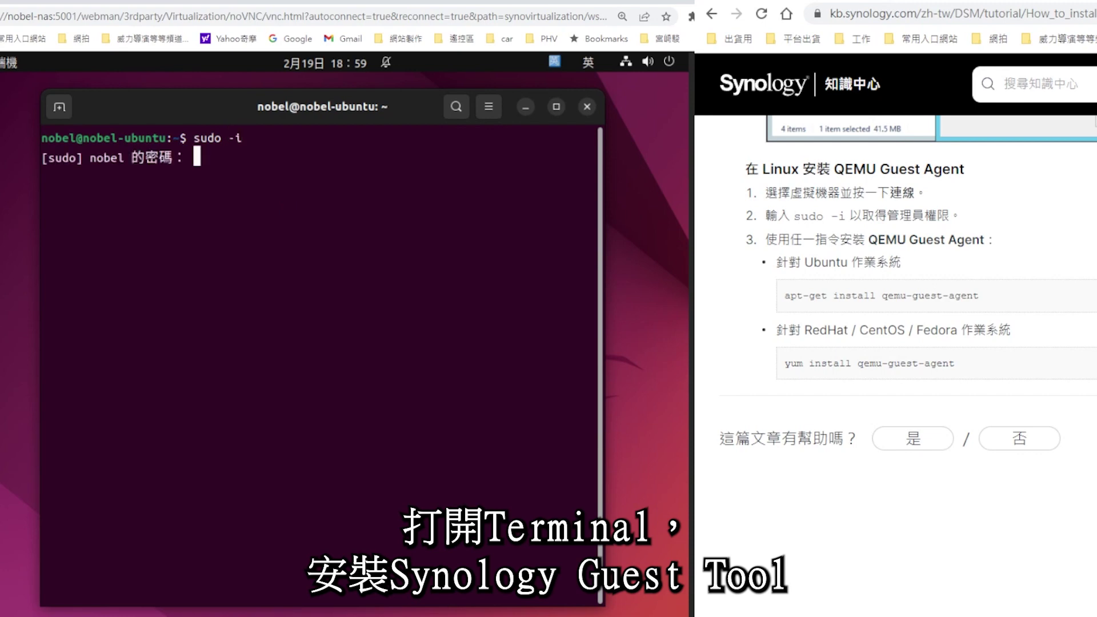
pyautogui.press('Return')
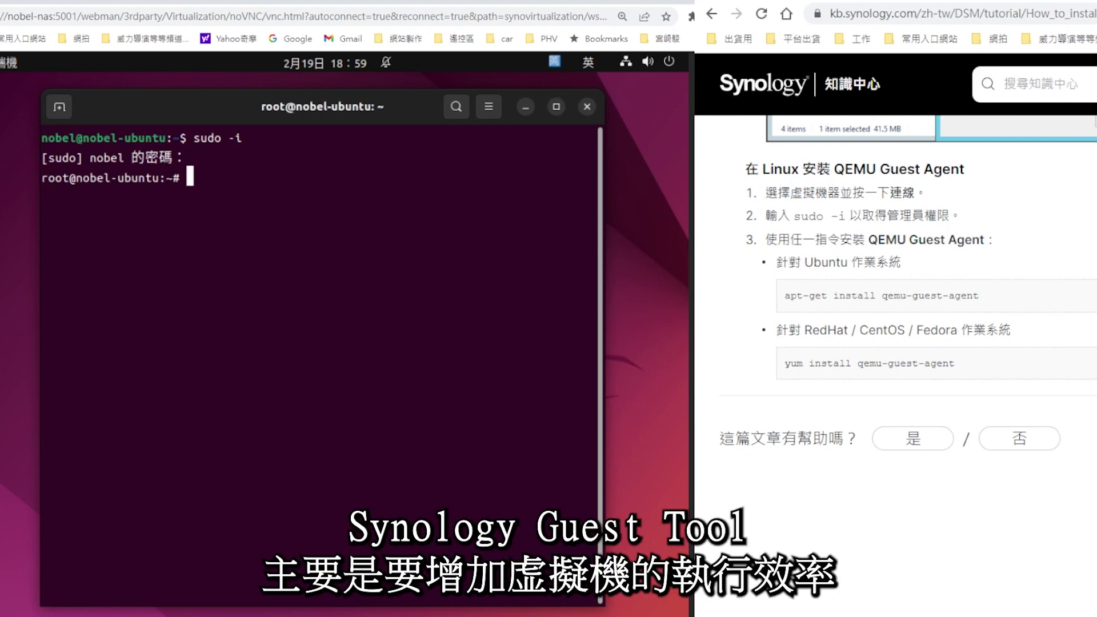
# - Install the QEMU Guest Agent from the root shell with apt-get install qemu-guest-agent
pyautogui.write('apt-get ')
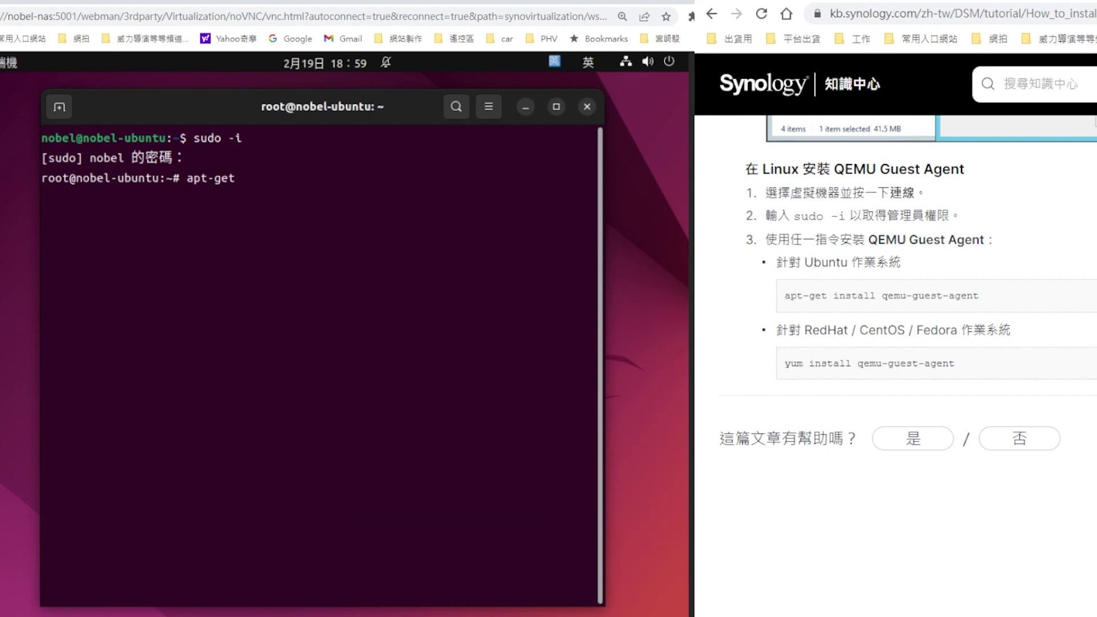
pyautogui.write('insta')
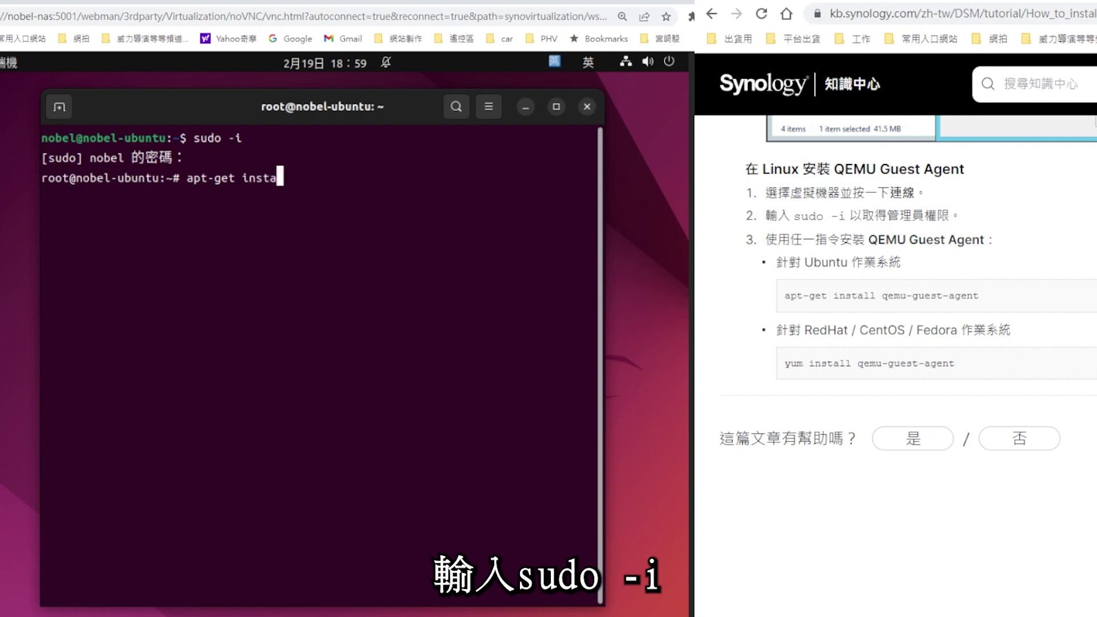
pyautogui.write('ll qem')
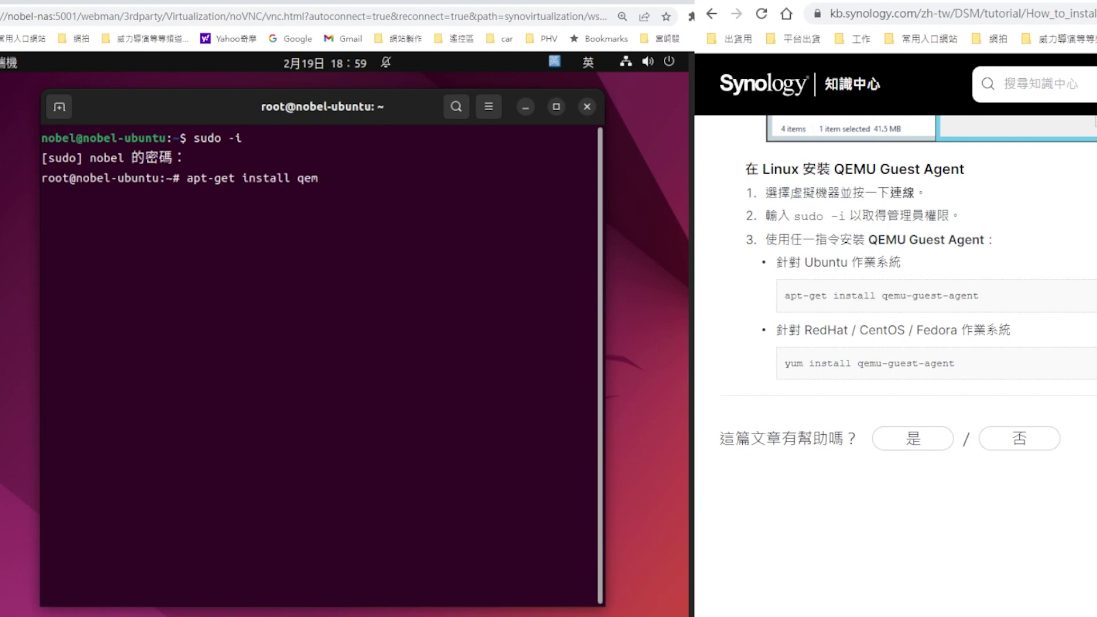
pyautogui.write('u-guest')
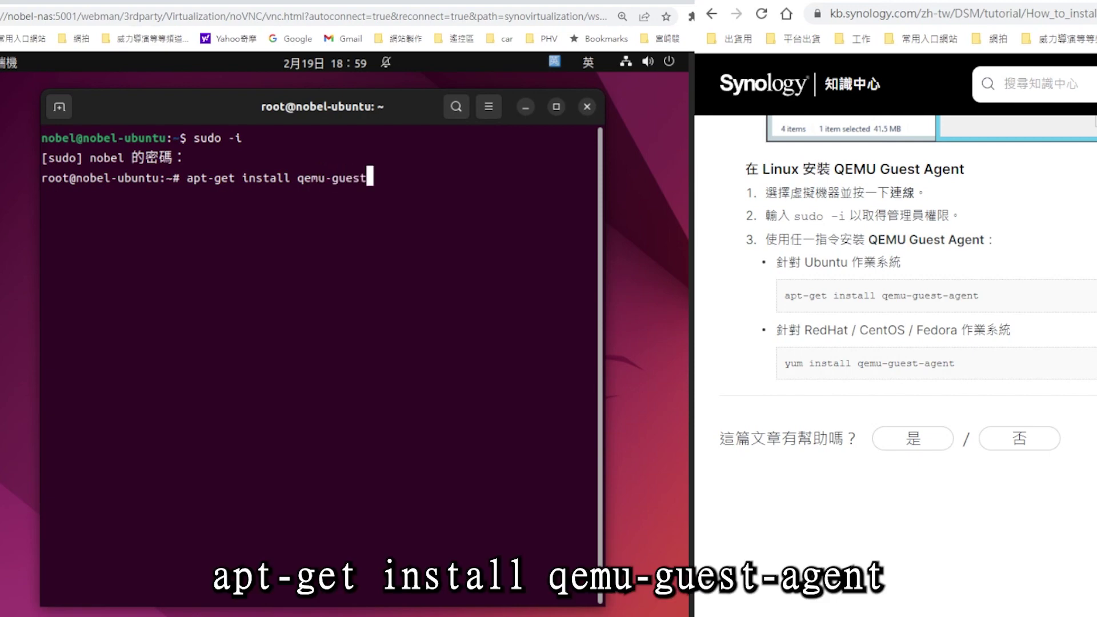
pyautogui.write('-agent')
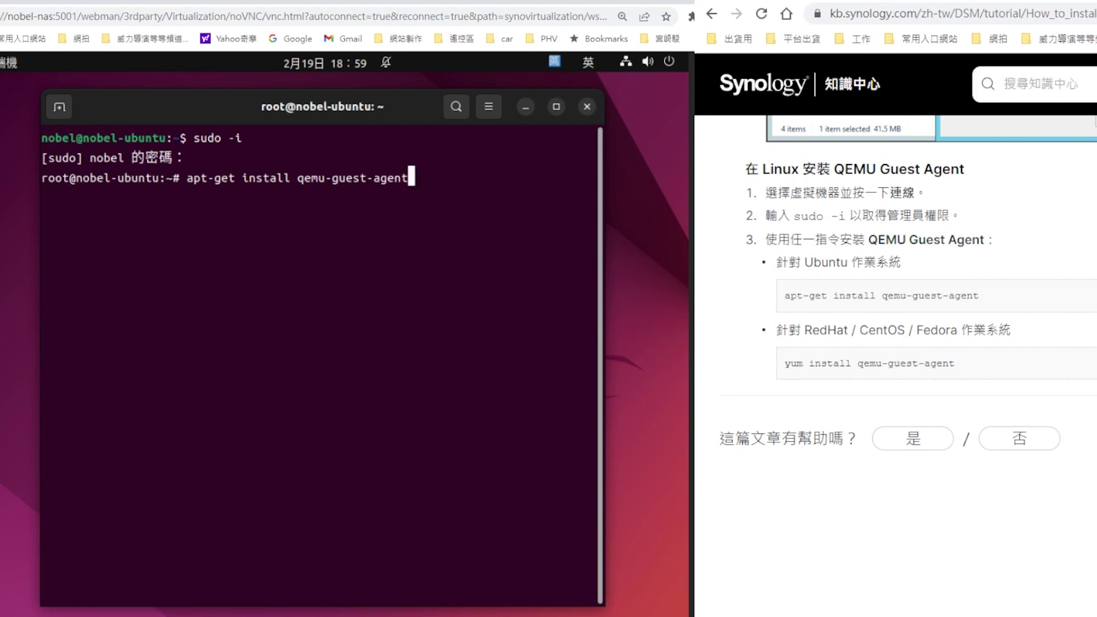
pyautogui.press('Return')
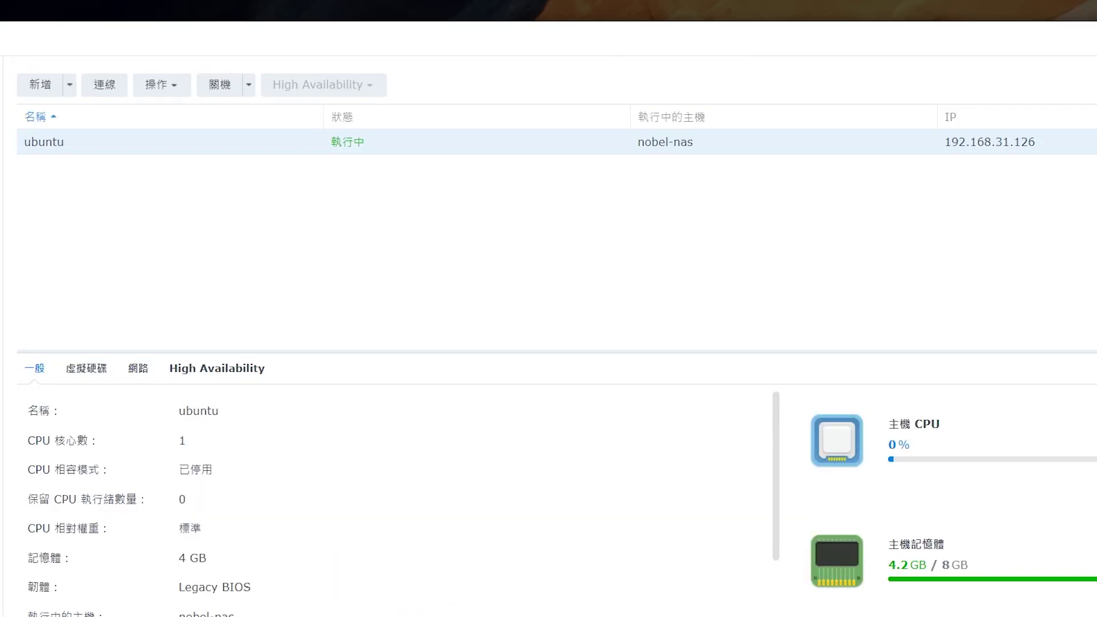
# - Restart the ubuntu virtual machine from Virtual Machine Manager
pyautogui.click(249, 85)
pyautogui.click(242, 168)
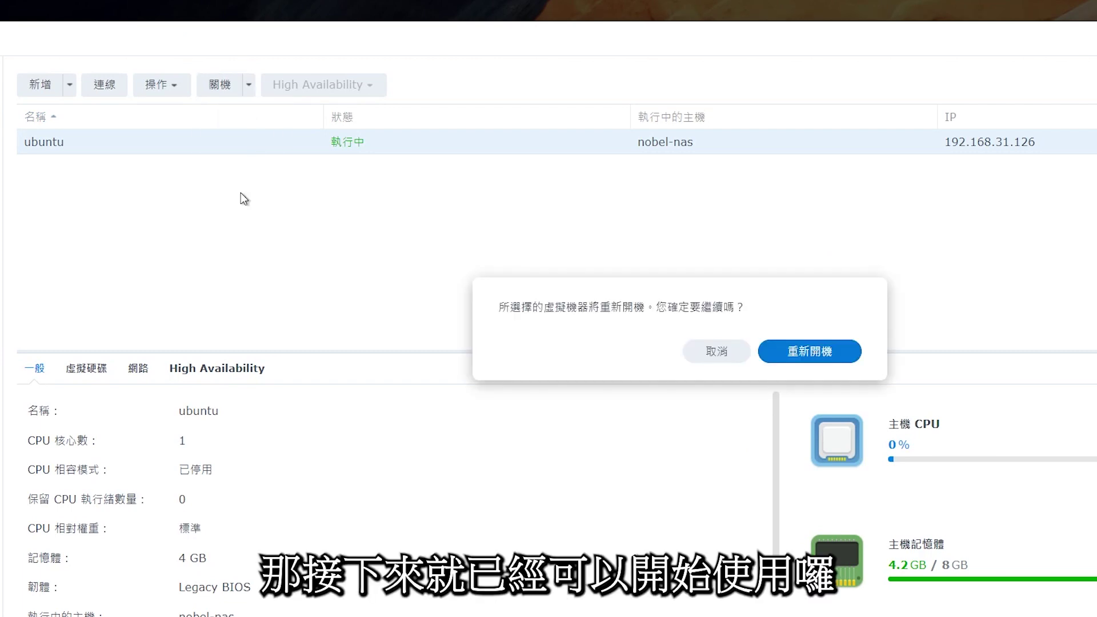
pyautogui.click(827, 363)
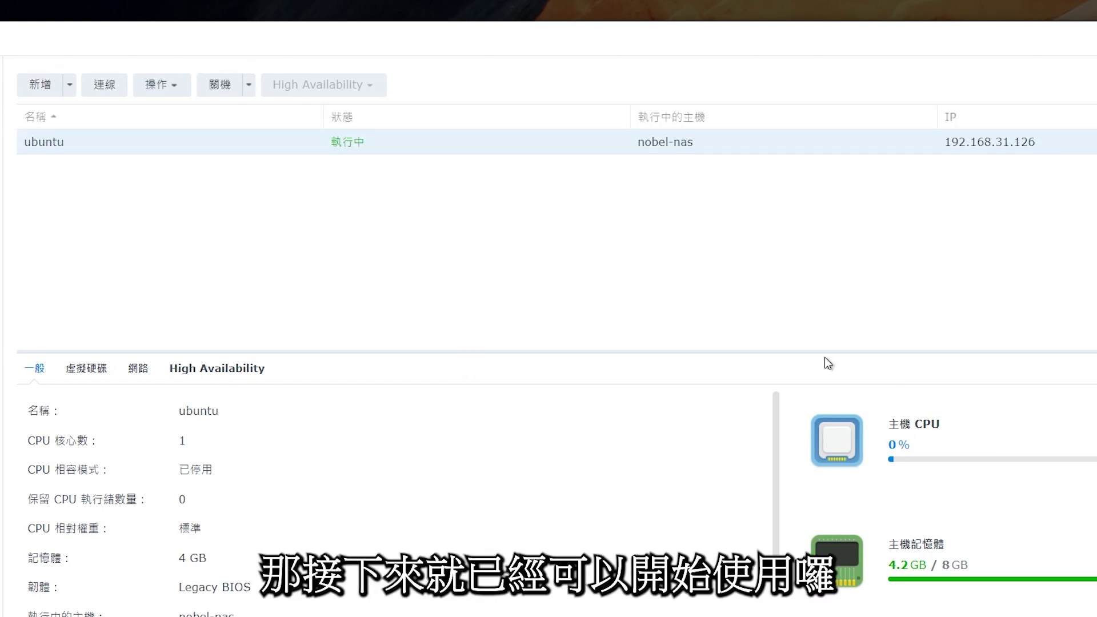
# - Connect to the ubuntu virtual machine and log in to the desktop with the account password
pyautogui.click(110, 100)
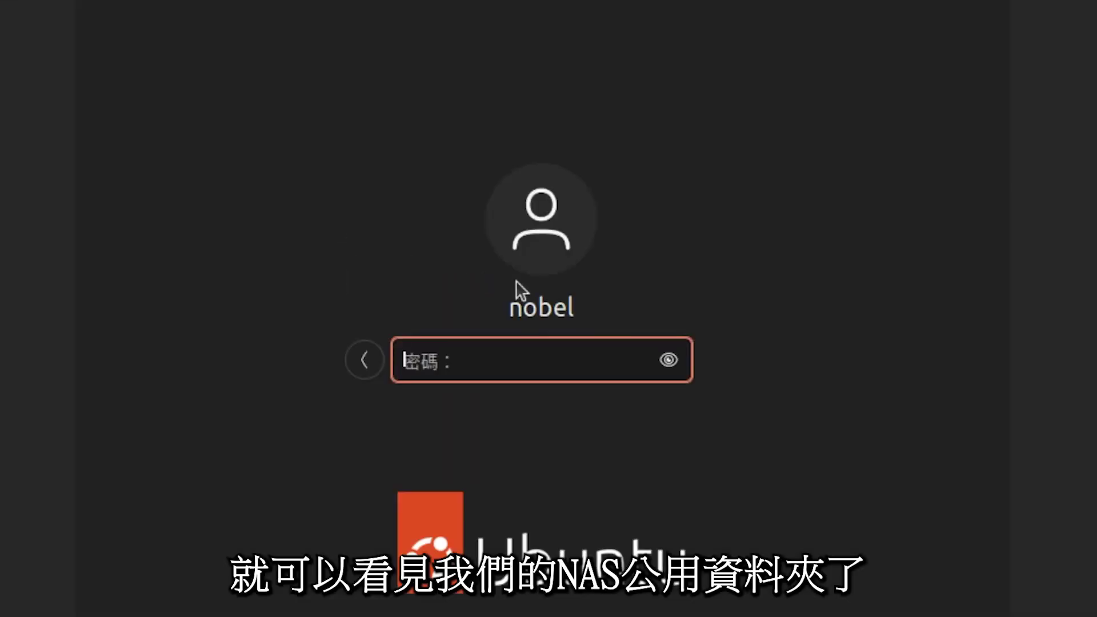
pyautogui.write('••')
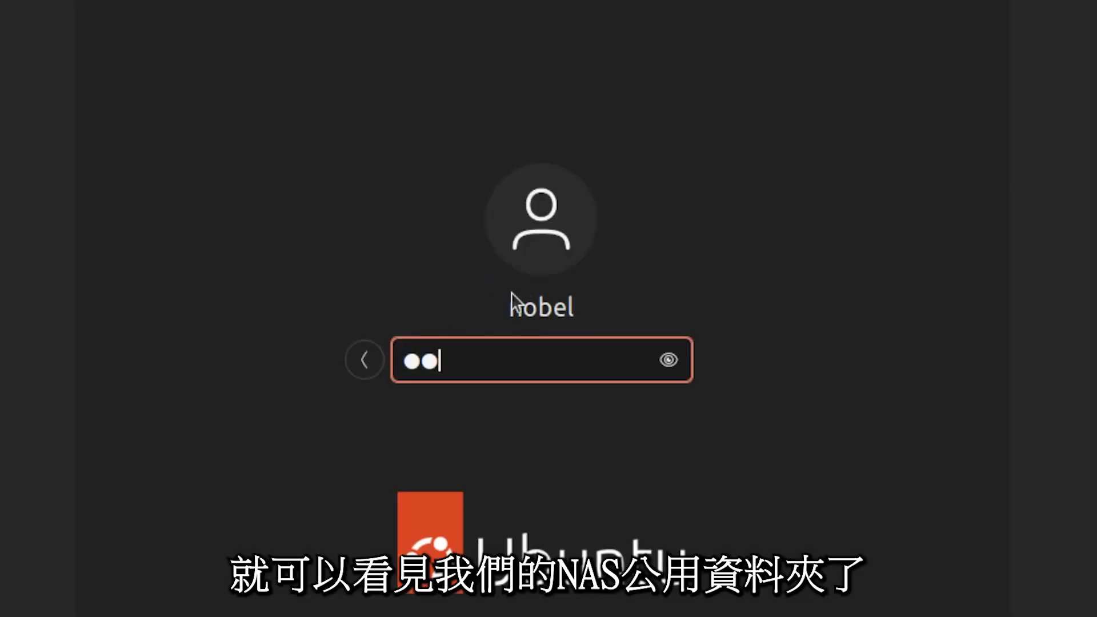
pyautogui.write('••••••')
pyautogui.press('Return')
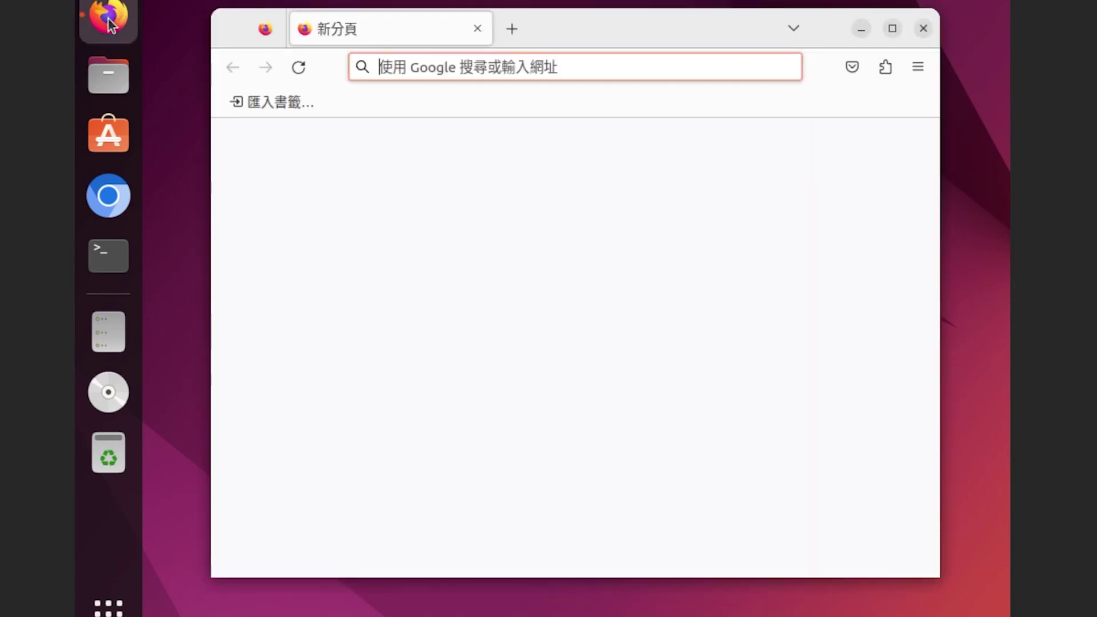
# - Open YouTube in Firefox and start a new video upload
pyautogui.click(539, 424)
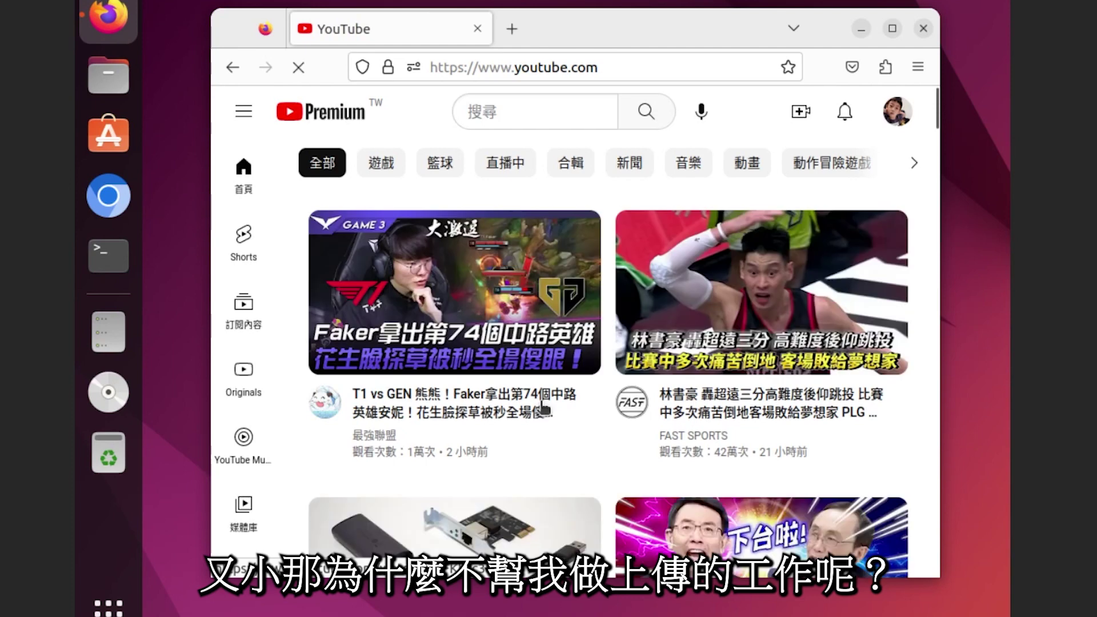
pyautogui.click(801, 111)
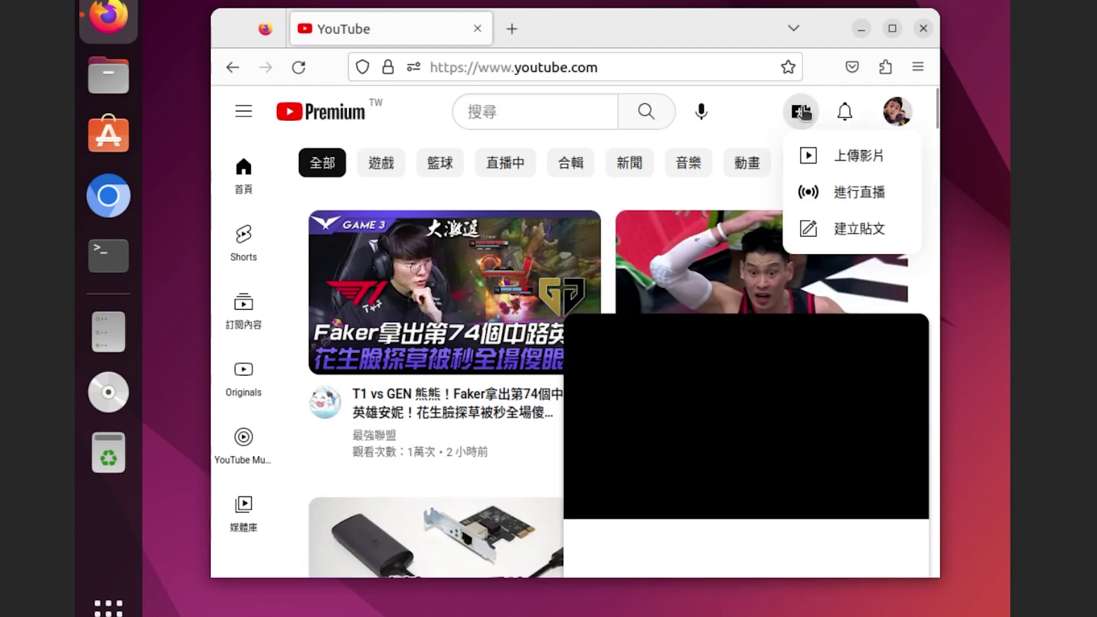
pyautogui.click(833, 166)
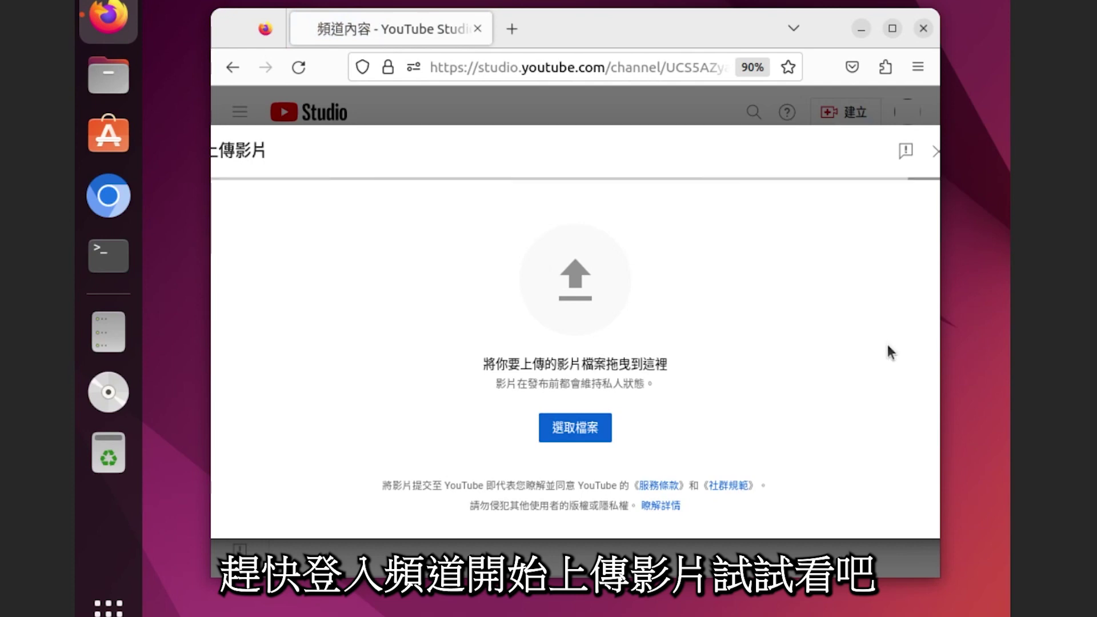
# - In the Files app, browse the network to the NAS's youtube頻道 share and open its youtube頻道 folder
pyautogui.click(108, 77)
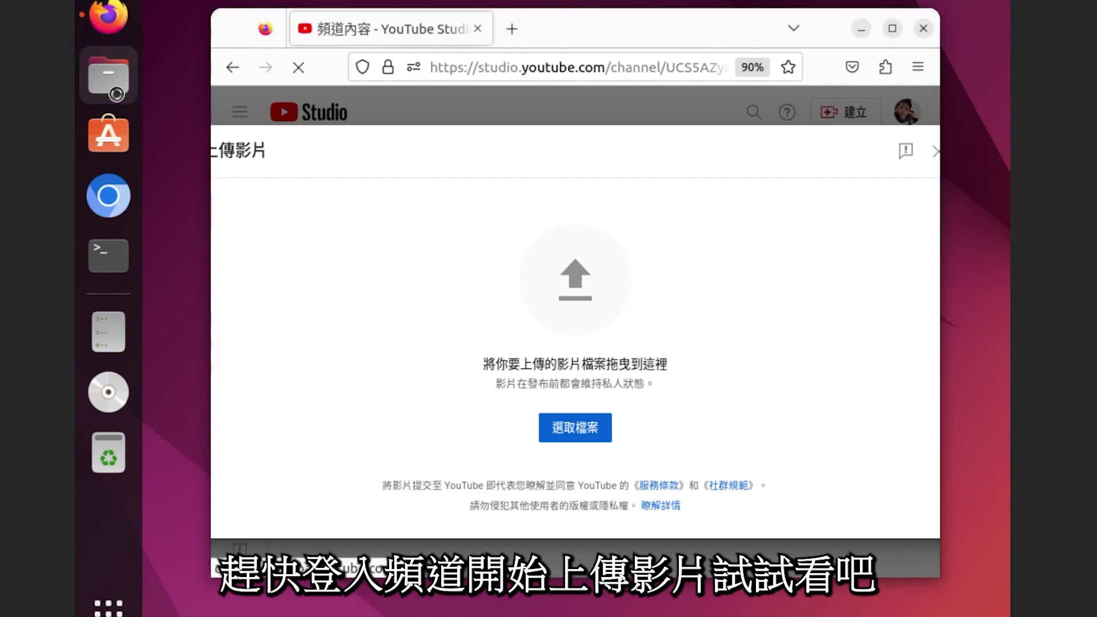
pyautogui.scroll(-5, 274, 167)
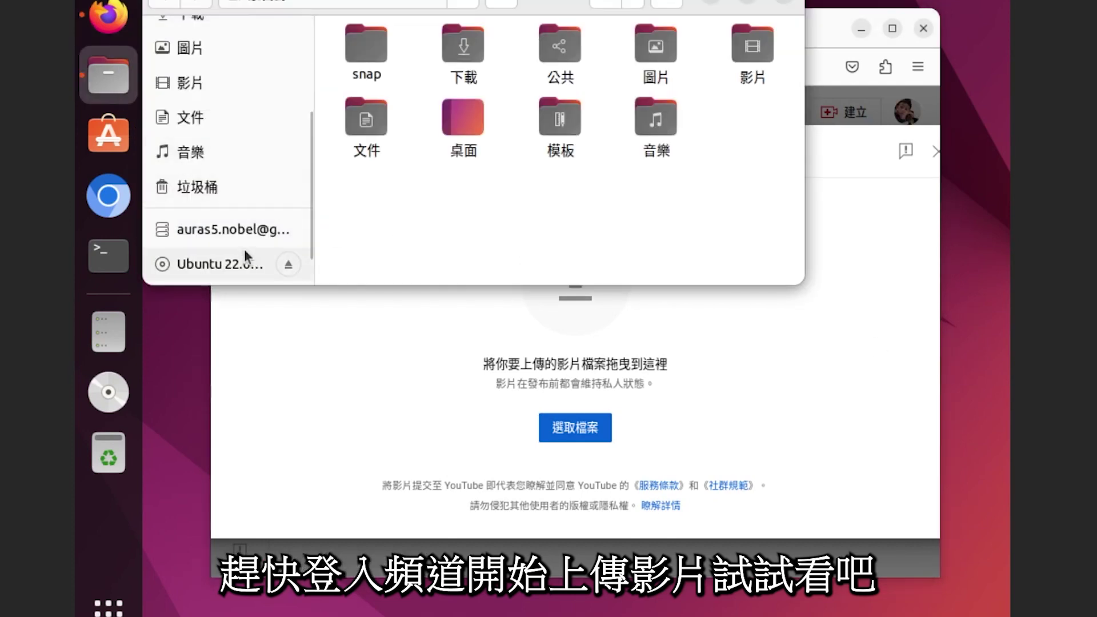
pyautogui.scroll(-1, 245, 257)
pyautogui.click(204, 269)
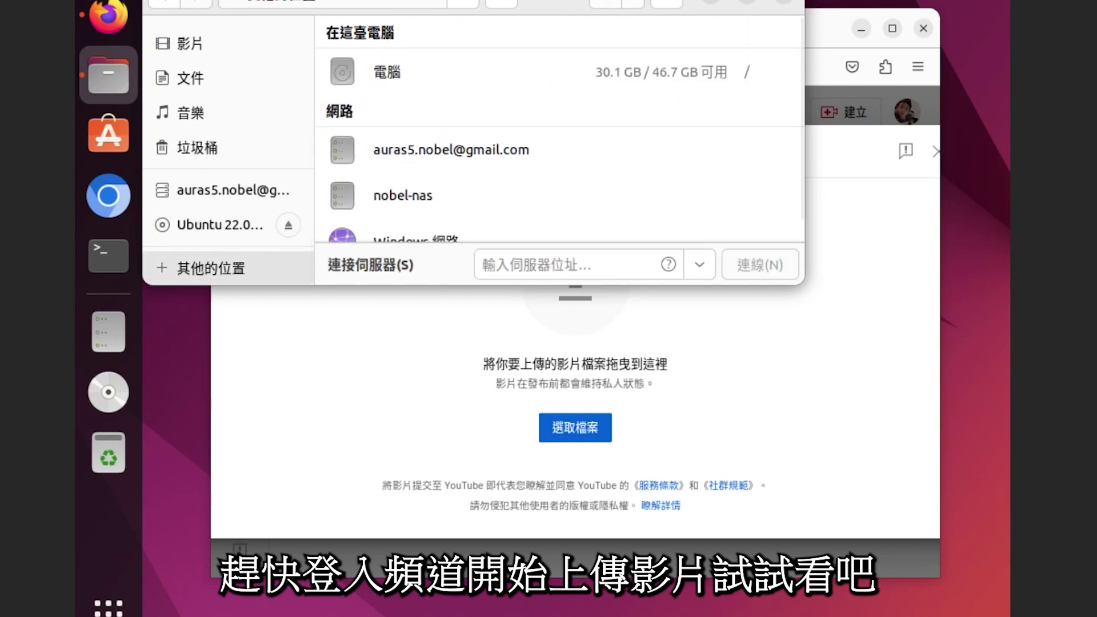
pyautogui.doubleClick(433, 198)
pyautogui.doubleClick(365, 164)
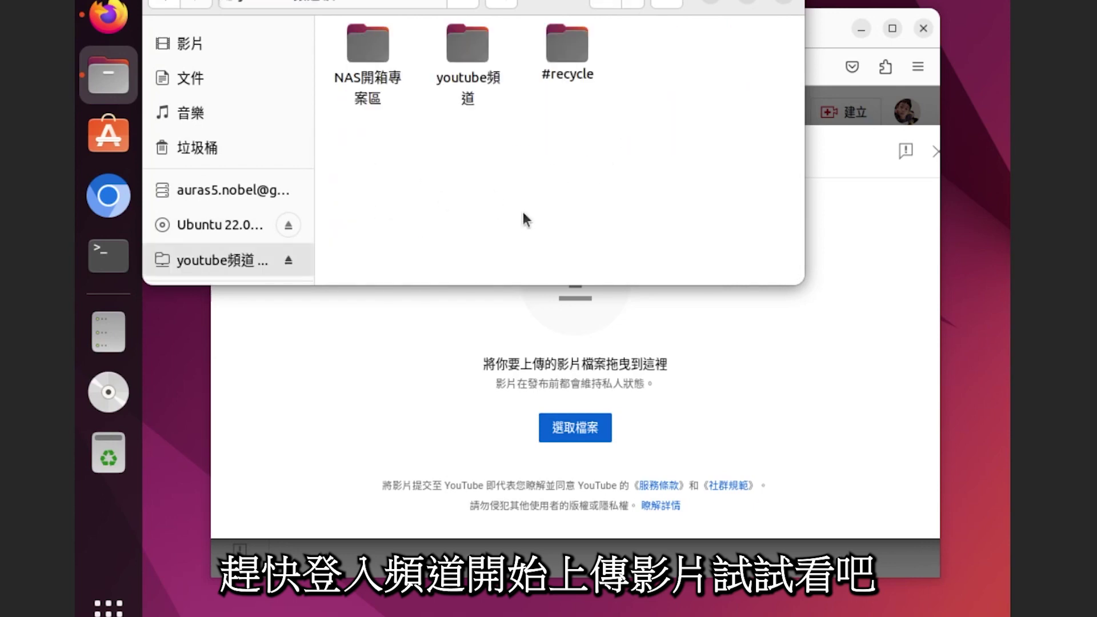
pyautogui.doubleClick(450, 73)
# - Upload 卡巴op10 no3比賽.mp4 from the NAS folder to YouTube Studio and close its details dialog, keeping the video as a draft
pyautogui.moveTo(560, 114); pyautogui.dragTo(750, 400)
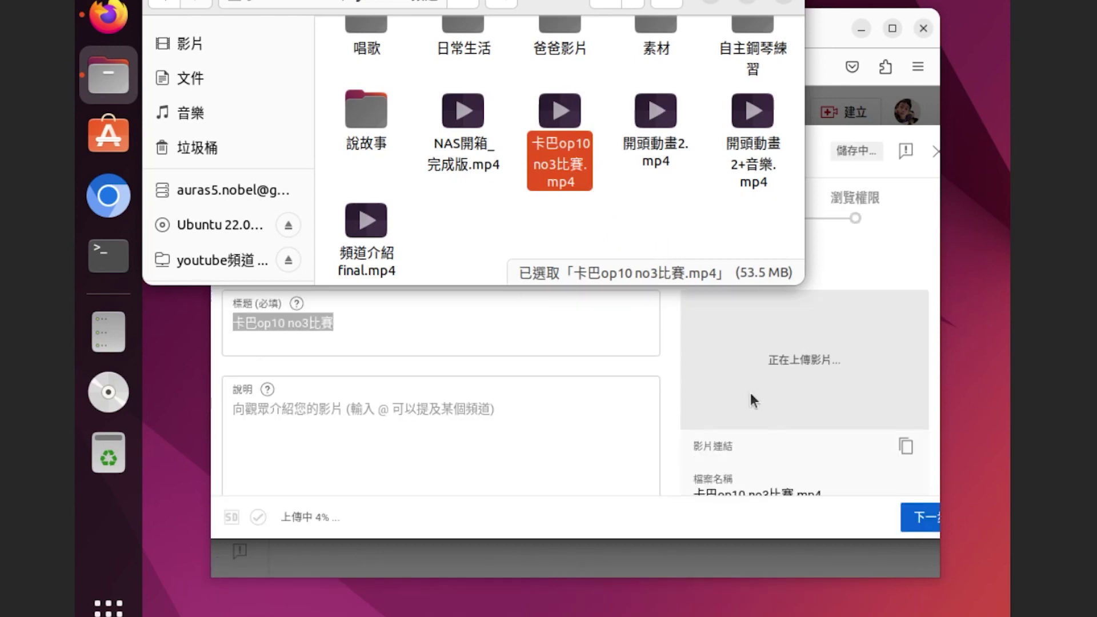
pyautogui.click(594, 343)
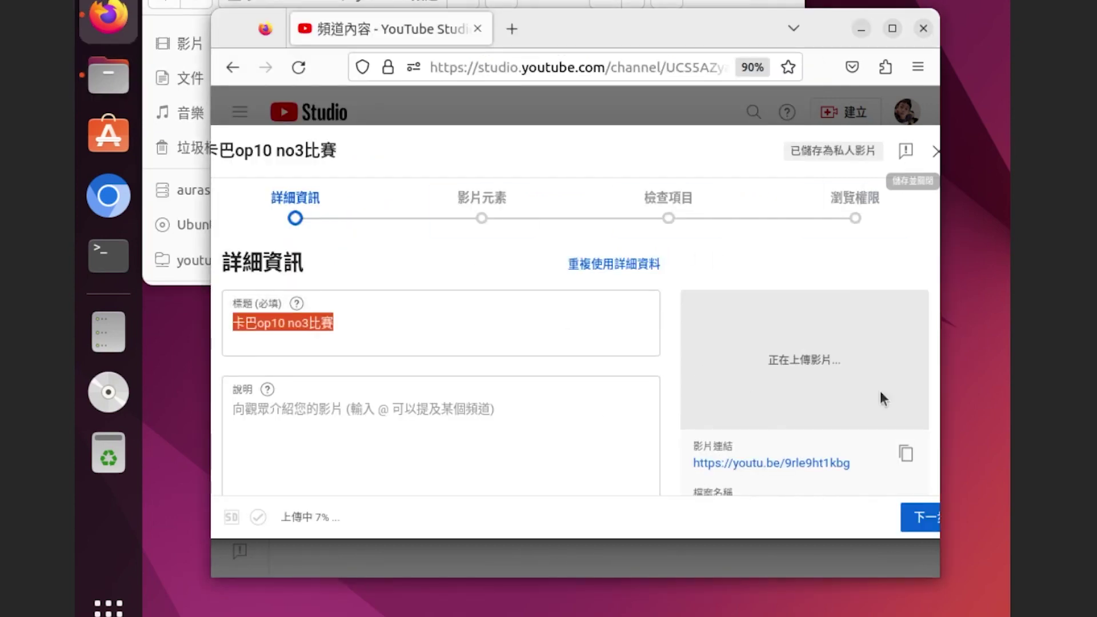
pyautogui.click(935, 151)
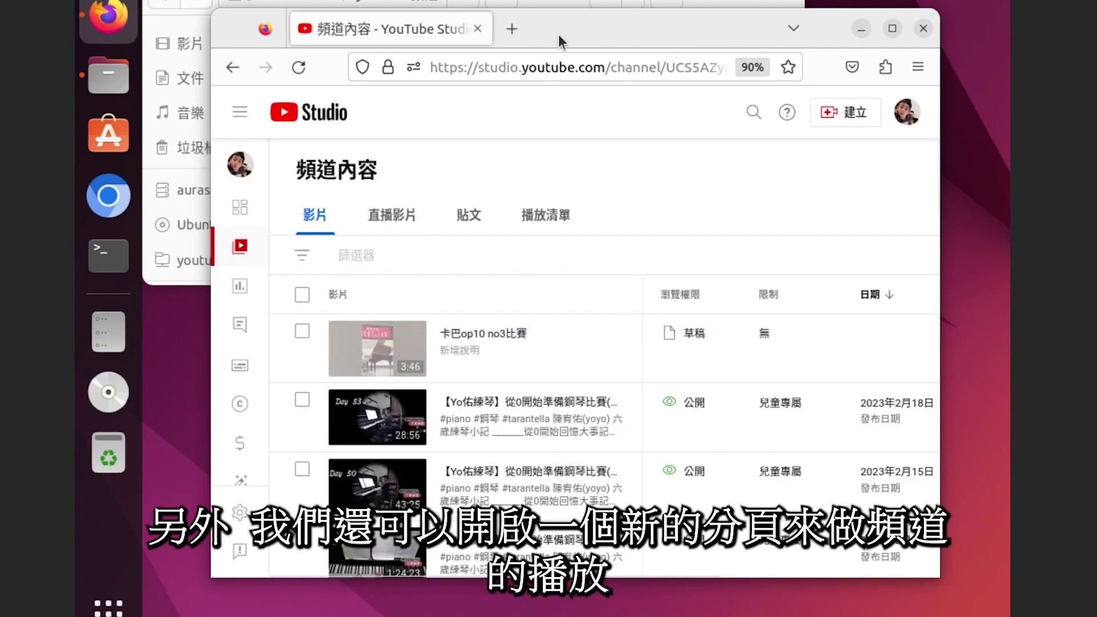
# - Maximize the Firefox window and open YouTube in a new tab
pyautogui.doubleClick(559, 29)
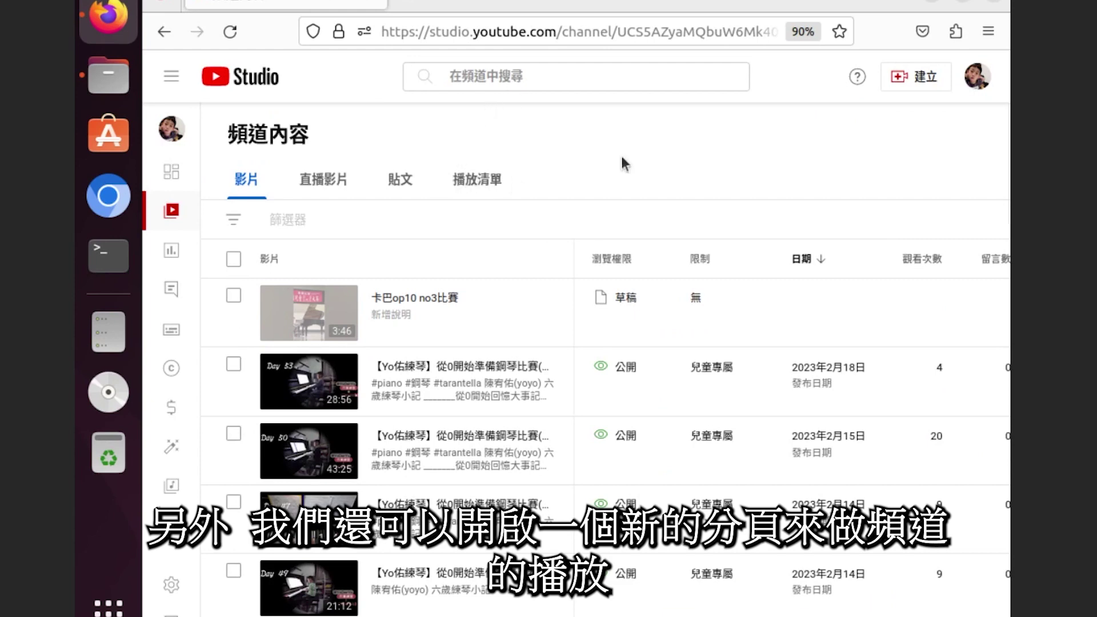
pyautogui.click(404, 4)
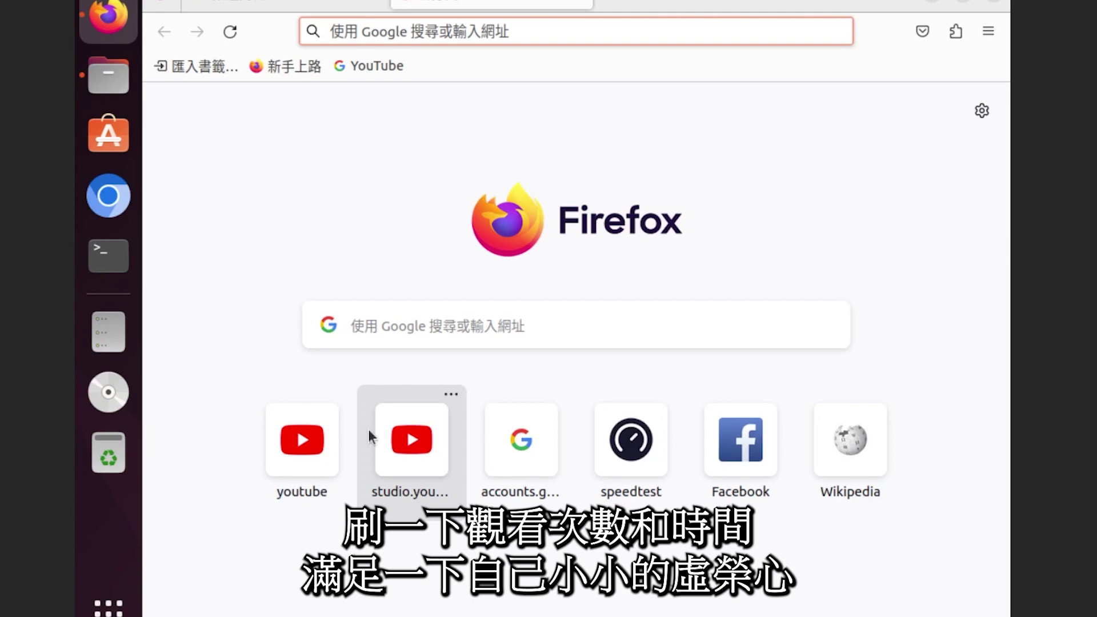
pyautogui.click(301, 440)
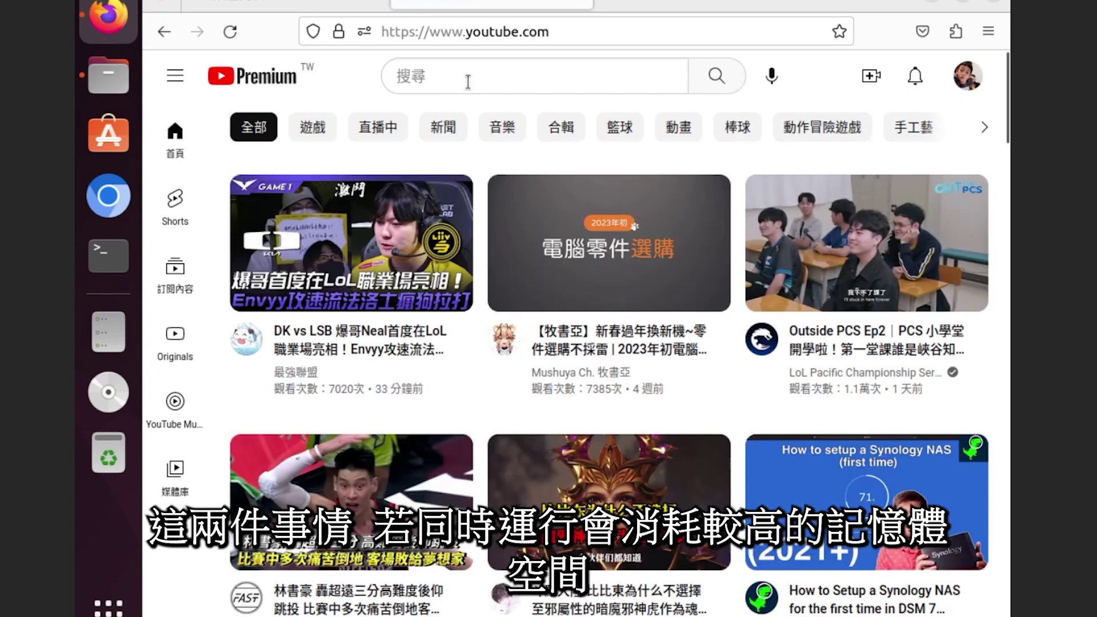
# - Search YouTube for yoderyo and open the 【YoYo channel】 page
pyautogui.click(468, 76)
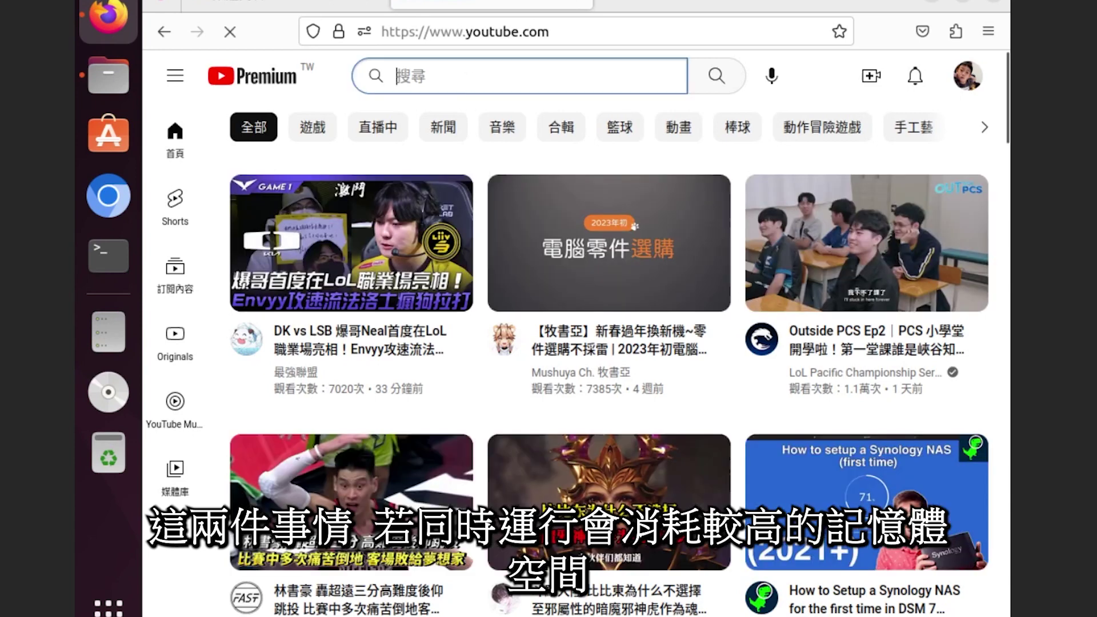
pyautogui.write('ㄧㄚ')
pyautogui.press('BackSpace')
pyautogui.press('BackSpace')
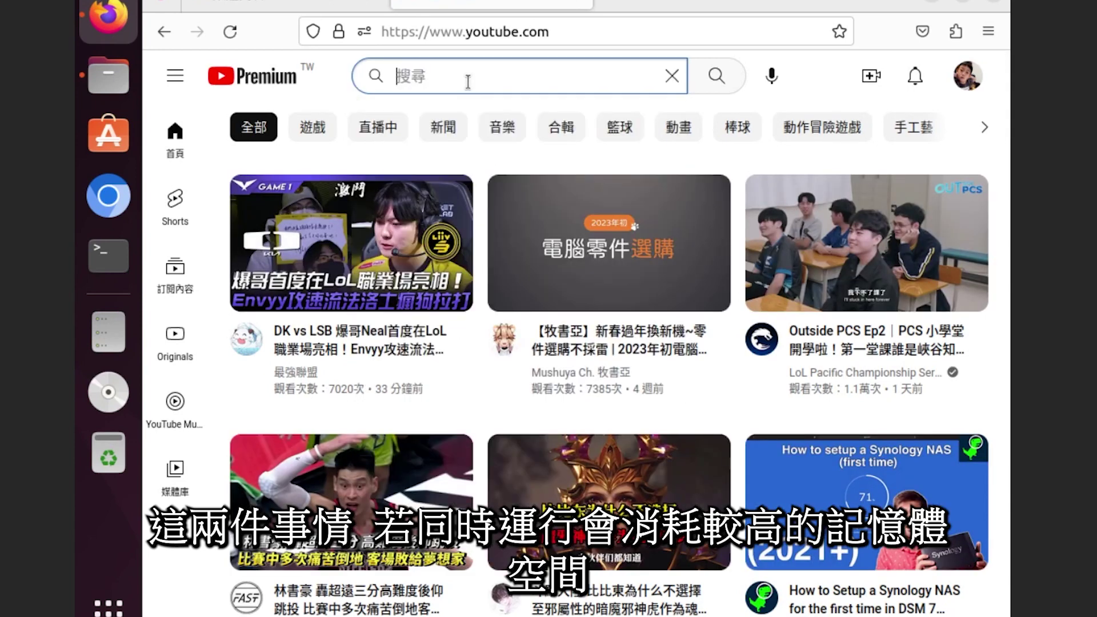
pyautogui.write('yodery')
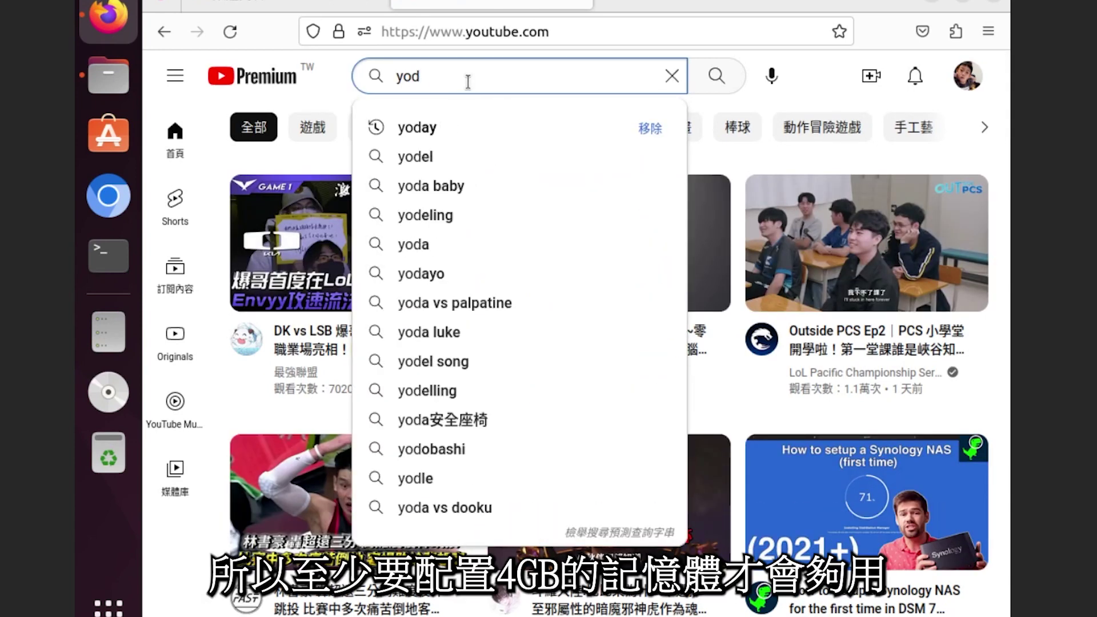
pyautogui.write('o')
pyautogui.press('Return')
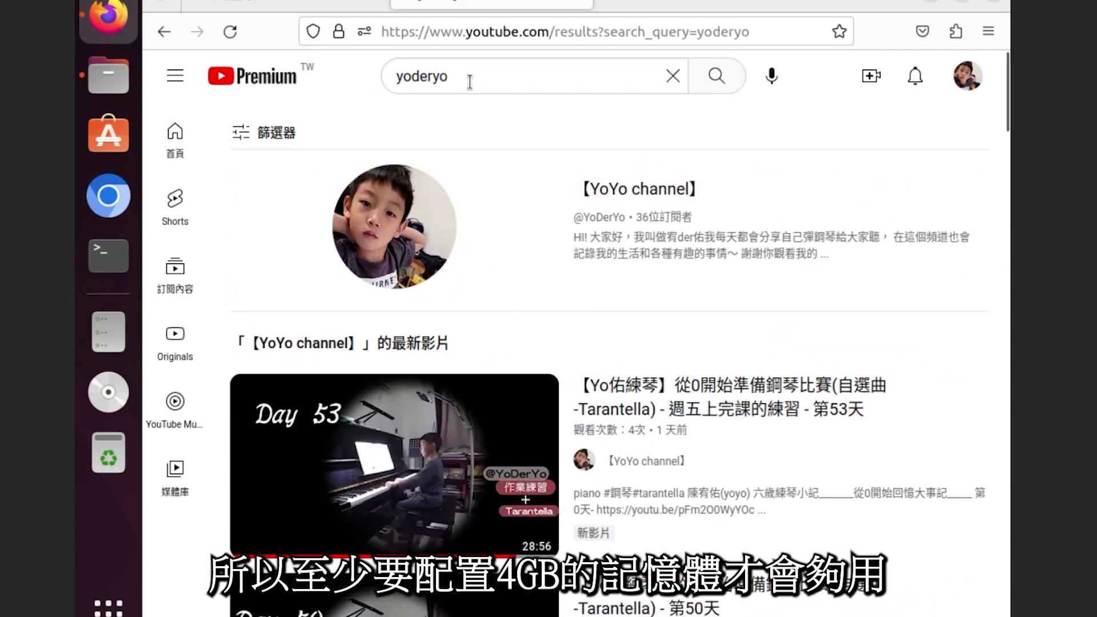
pyautogui.click(598, 201)
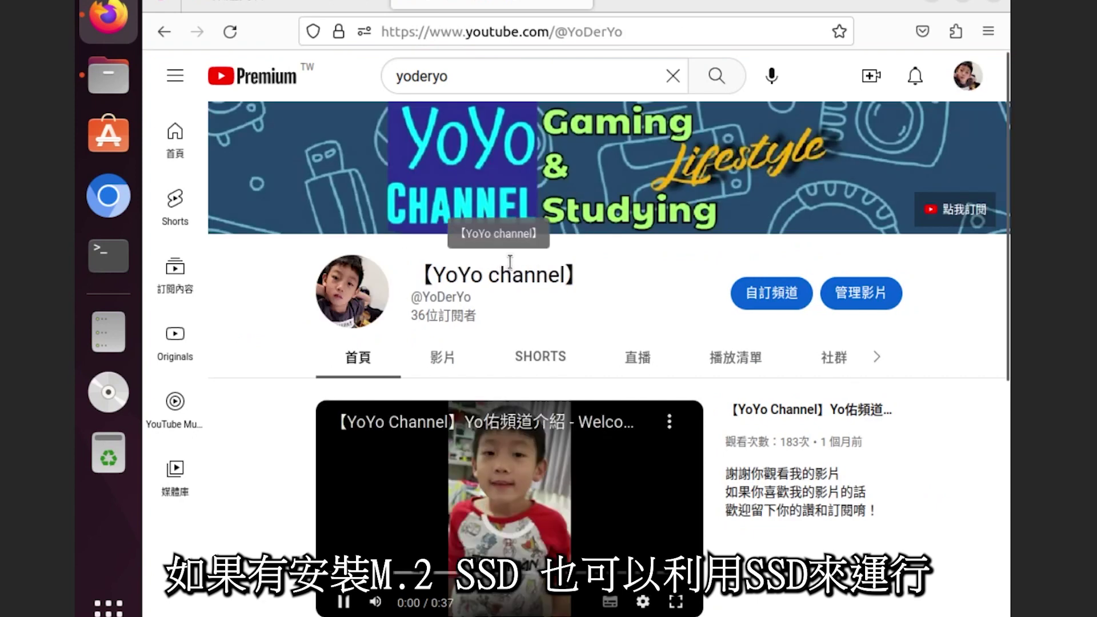
# - Open the channel's playlists and look through the created ones
pyautogui.click(737, 359)
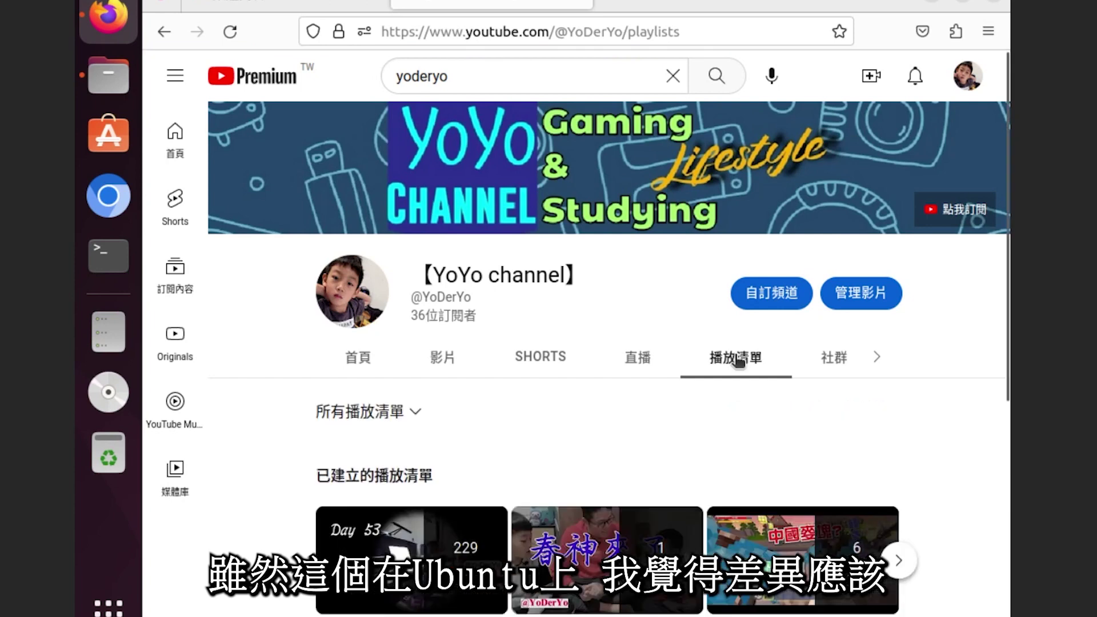
pyautogui.scroll(-1, 577, 417)
pyautogui.scroll(-2, 578, 417)
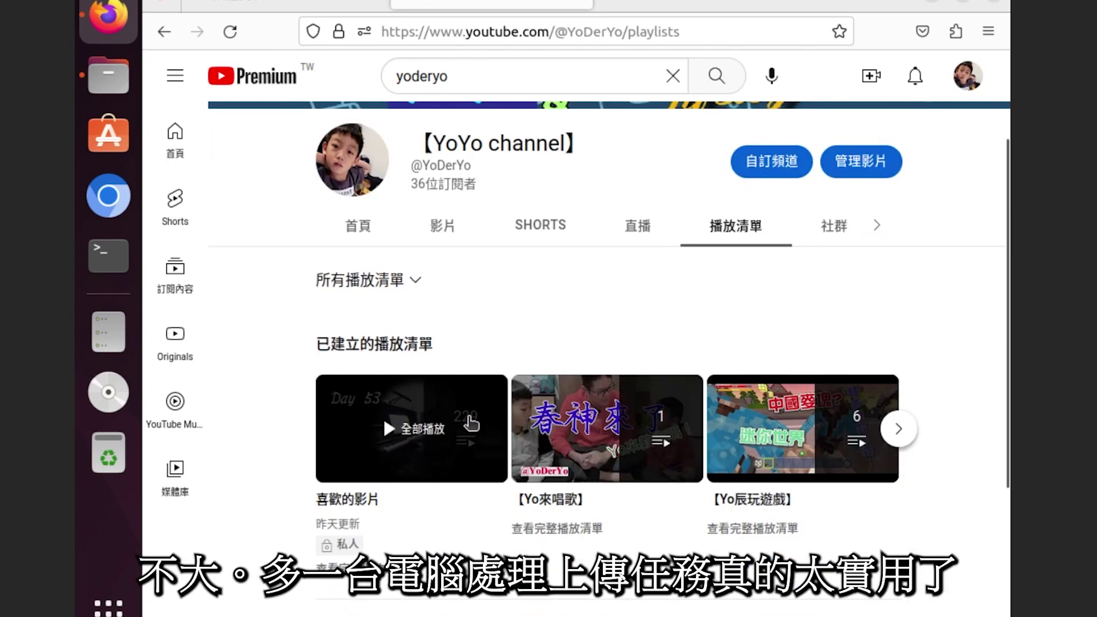
# - Play all videos in the channel's 喜歡的影片 playlist
pyautogui.click(465, 433)
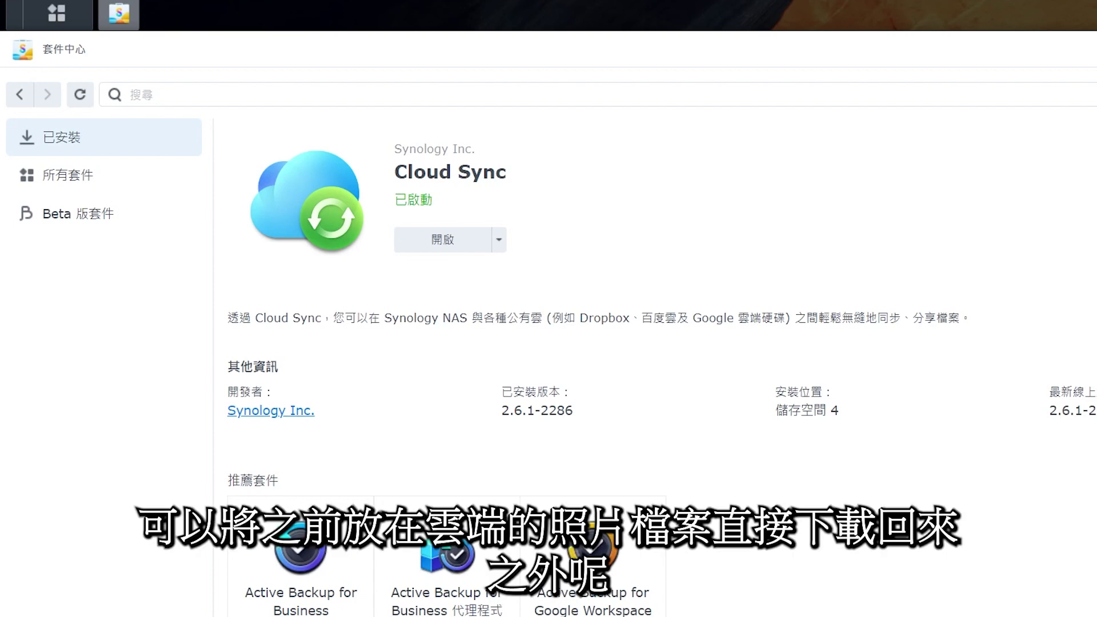
# - Open Cloud Sync from its Package Center page and view the overviews of the Google 雲端硬碟 and Dropbox connections
pyautogui.click(448, 239)
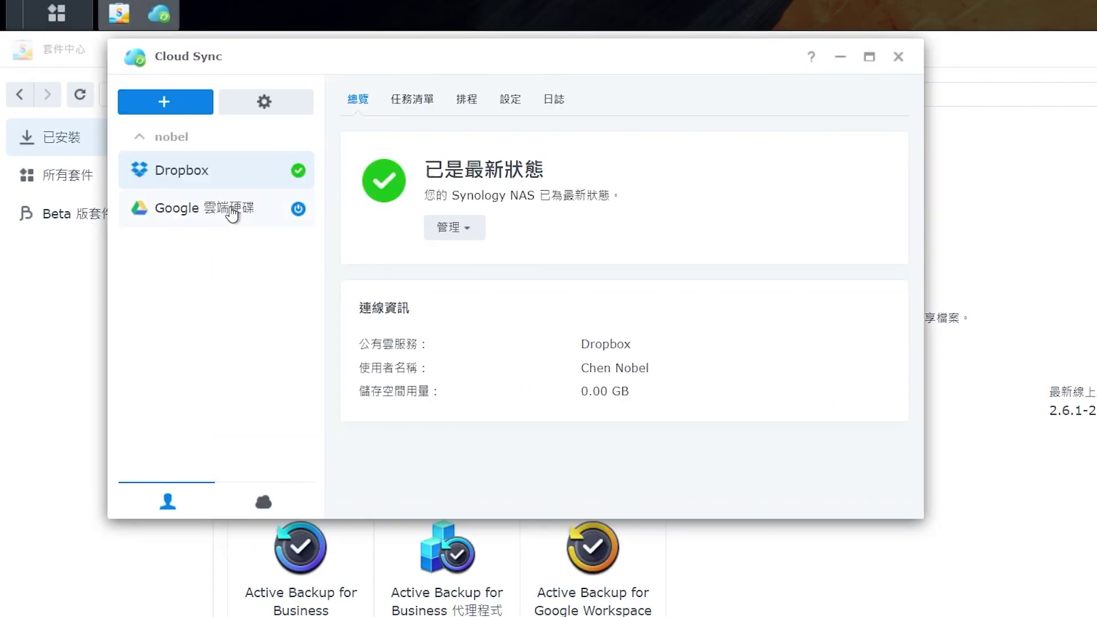
pyautogui.click(231, 210)
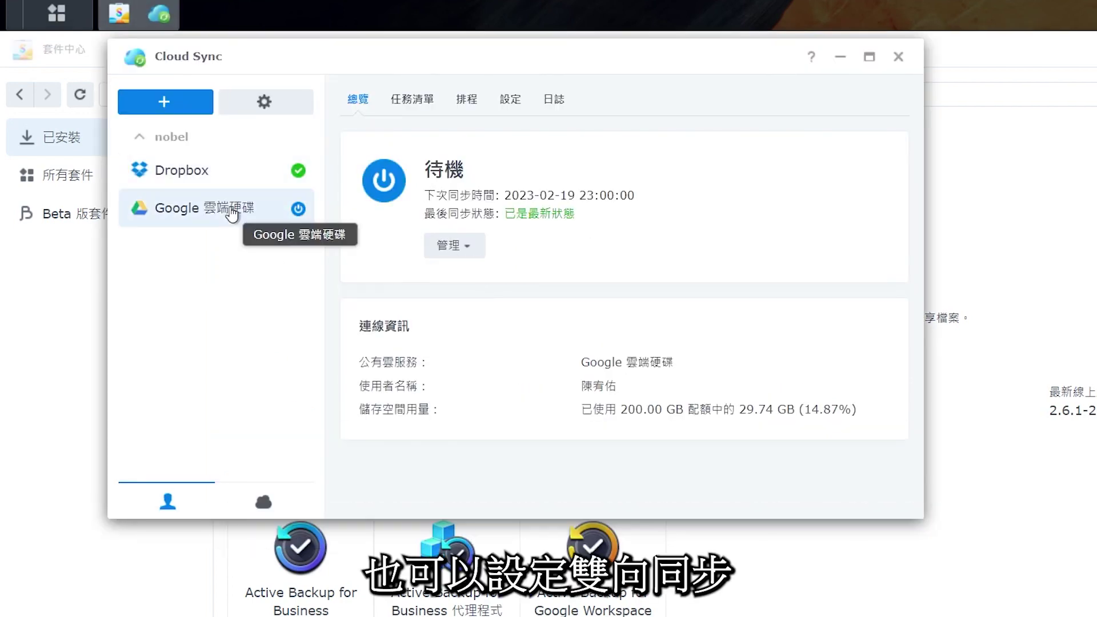
pyautogui.click(241, 173)
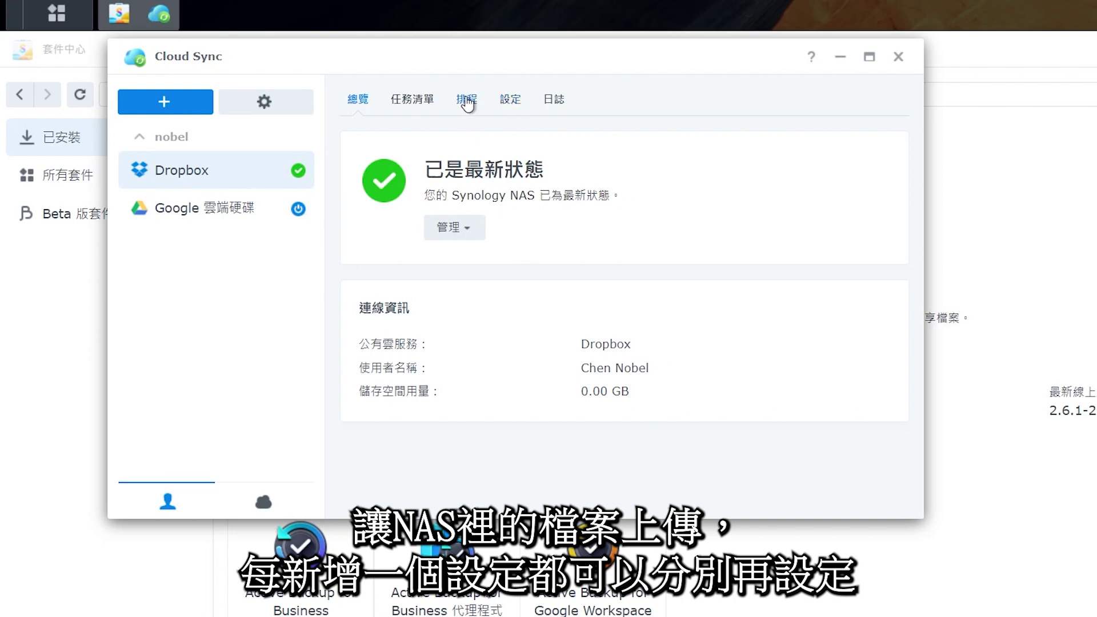
# - Start adding a cloud connection to browse the supported public cloud services, and close the wizard without choosing one
pyautogui.click(180, 111)
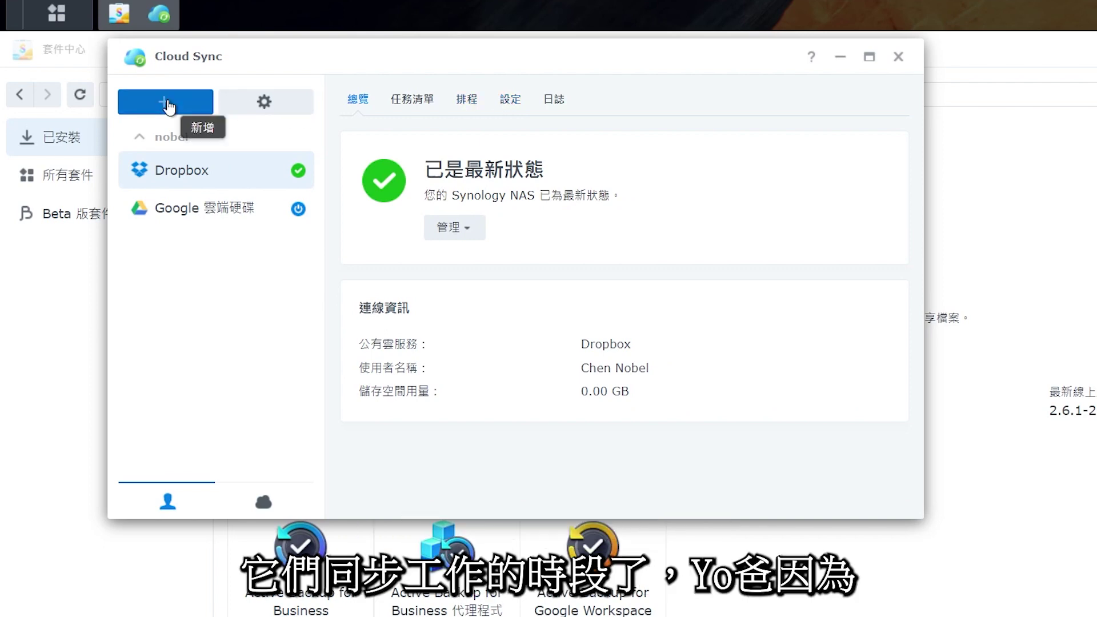
pyautogui.scroll(-3, 579, 361)
pyautogui.scroll(3, 579, 362)
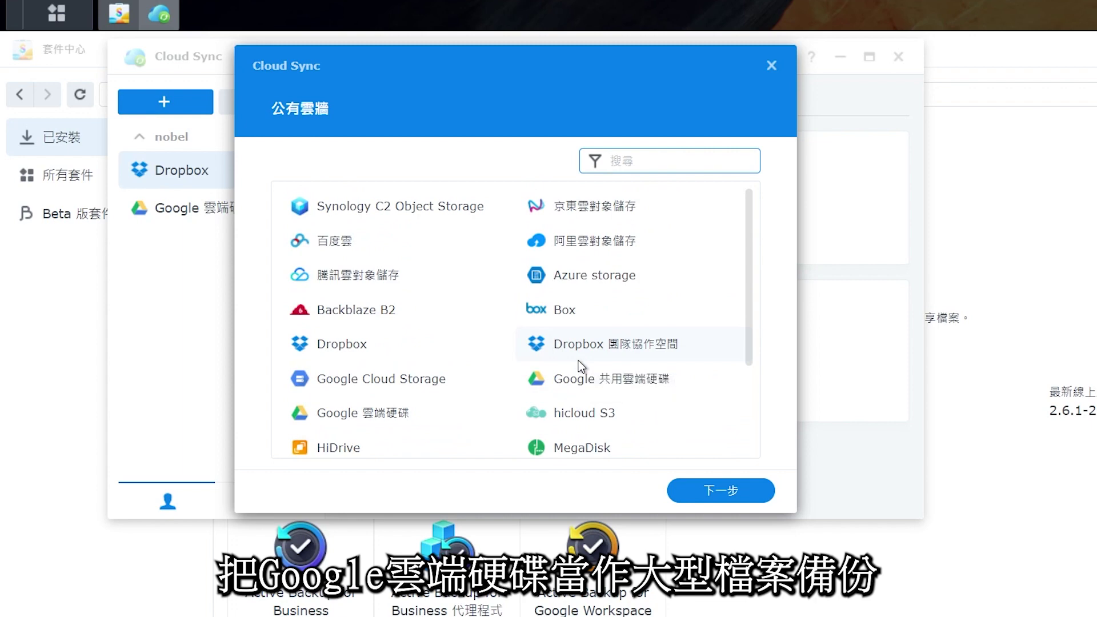
pyautogui.click(771, 65)
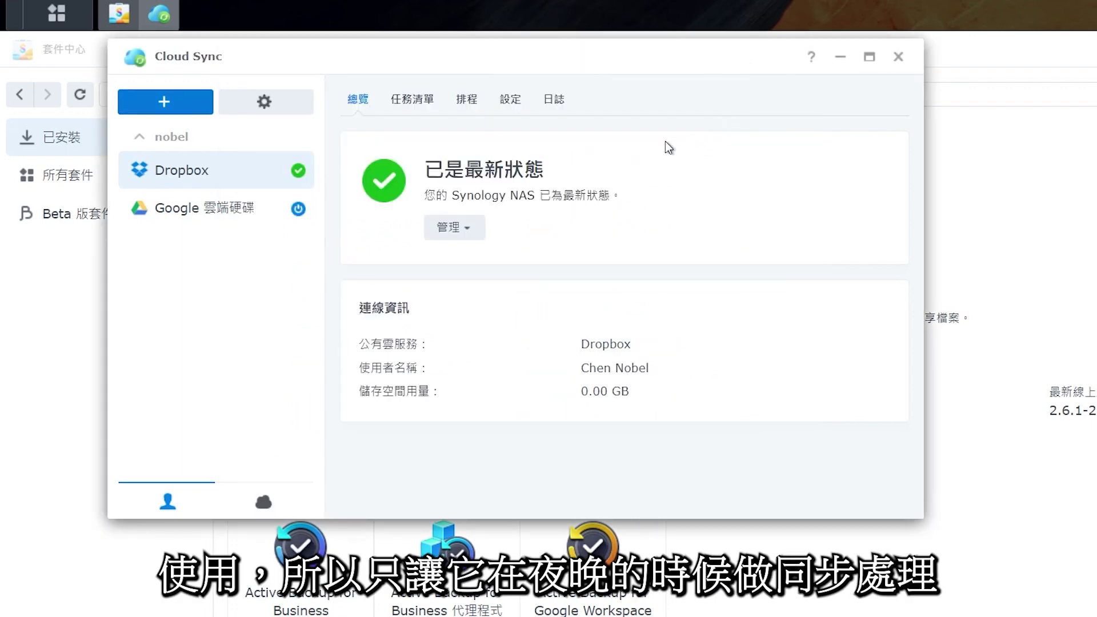
# - Compare the weekly sync schedules of the Dropbox and Google 雲端硬碟 connections
pyautogui.click(466, 102)
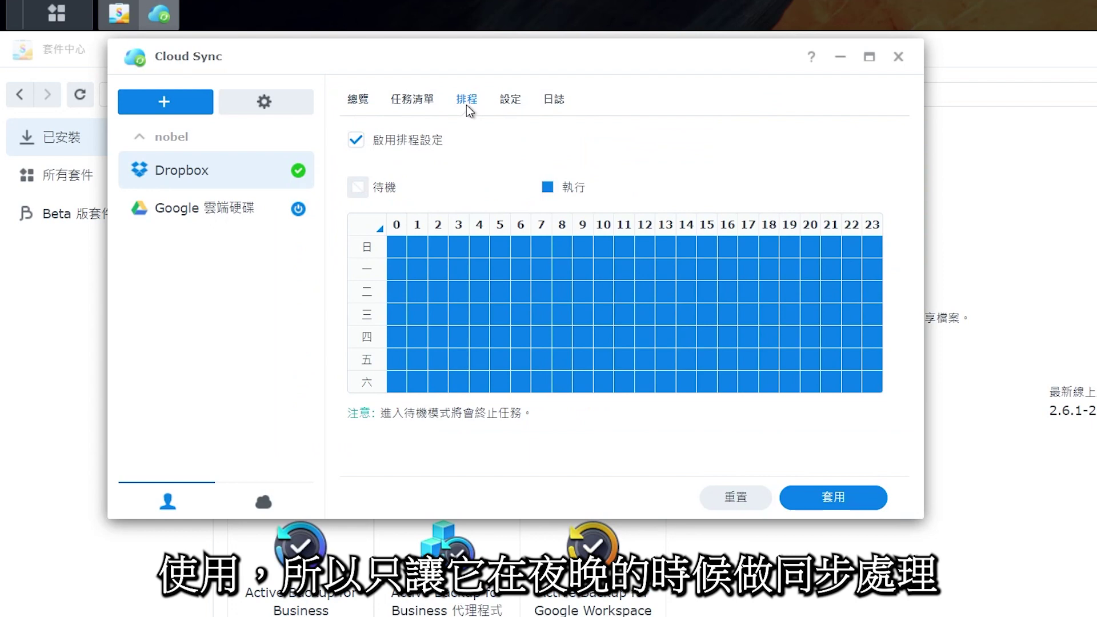
pyautogui.click(244, 210)
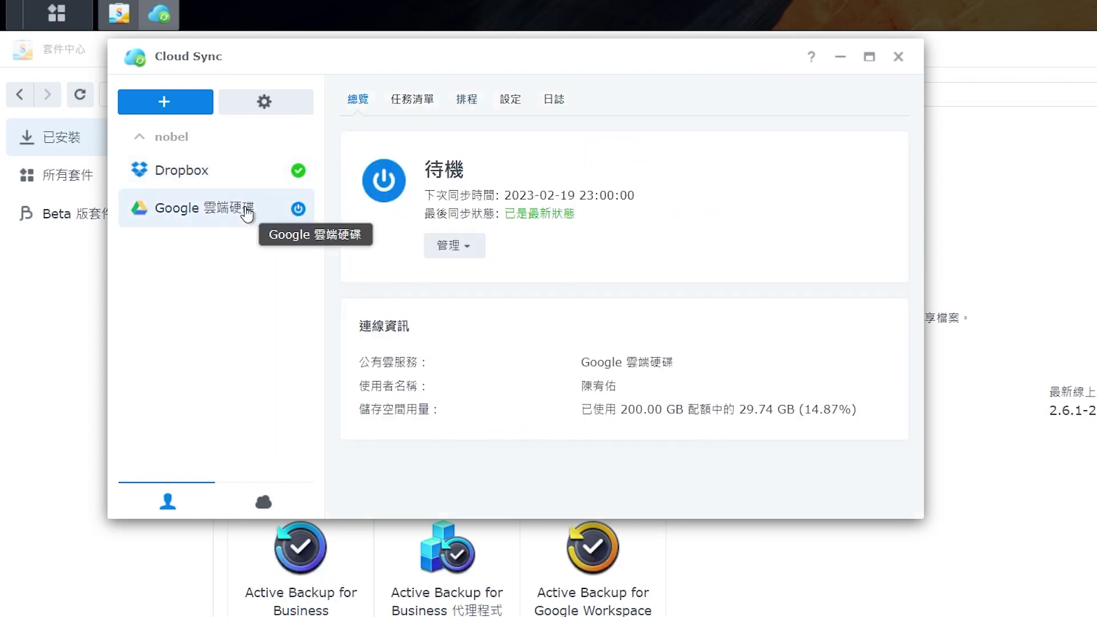
pyautogui.click(435, 99)
pyautogui.click(466, 101)
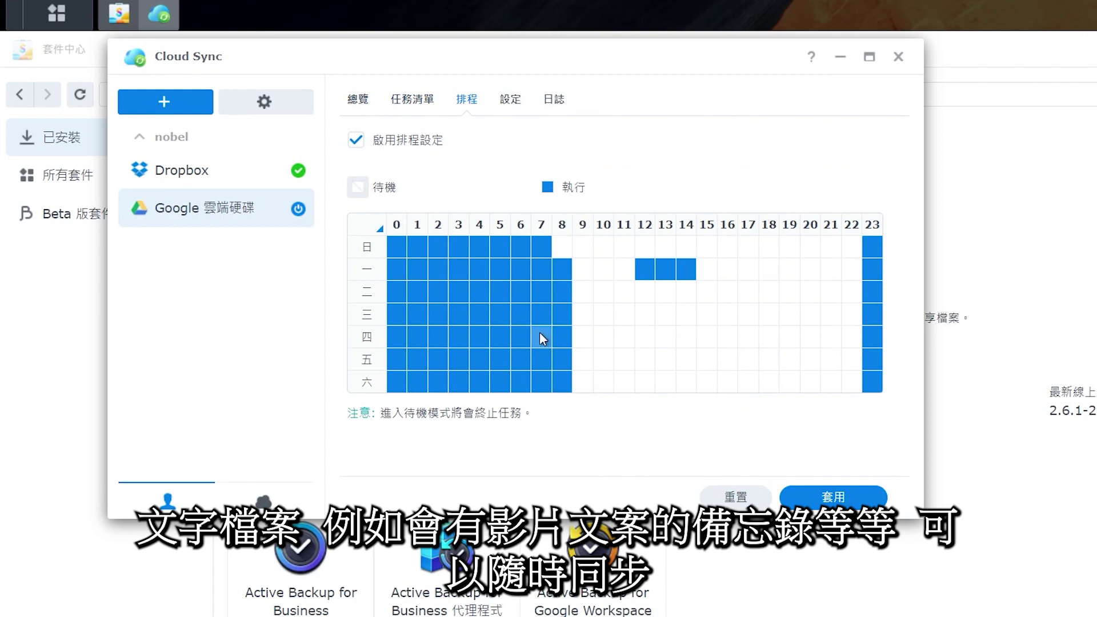
# - Return to the Dropbox connection and review its sync schedule and settings
pyautogui.click(209, 180)
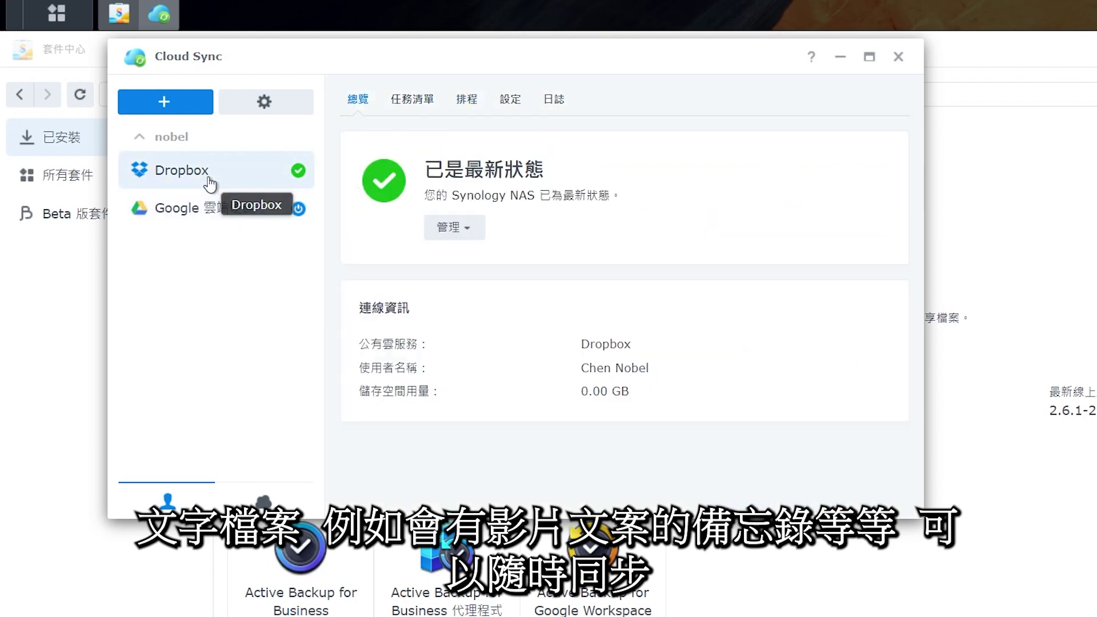
pyautogui.click(411, 100)
pyautogui.click(462, 99)
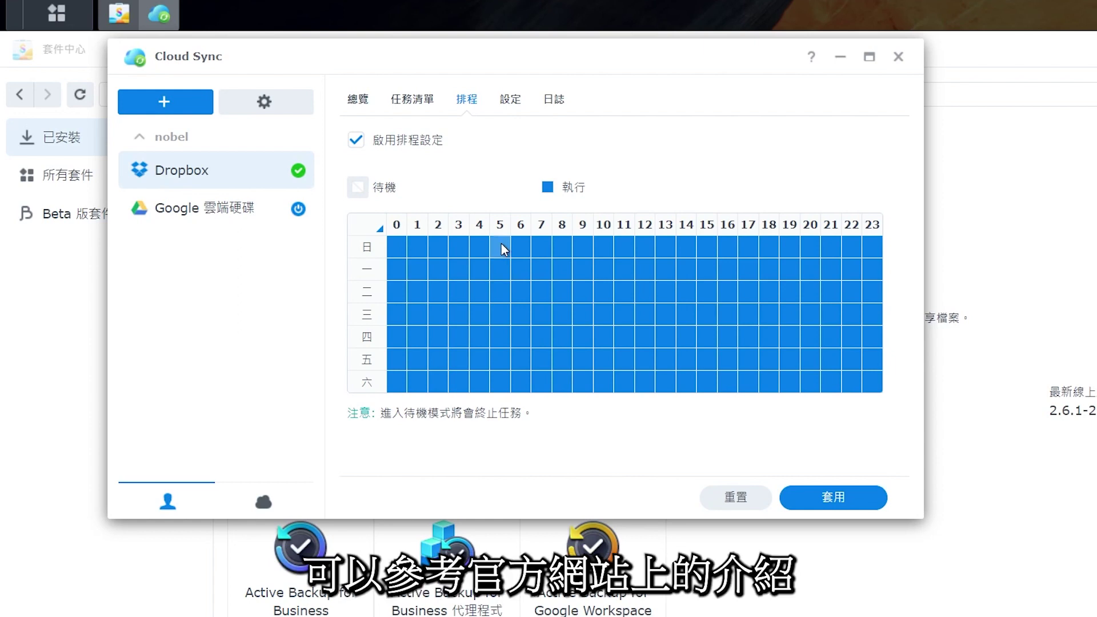
pyautogui.click(512, 105)
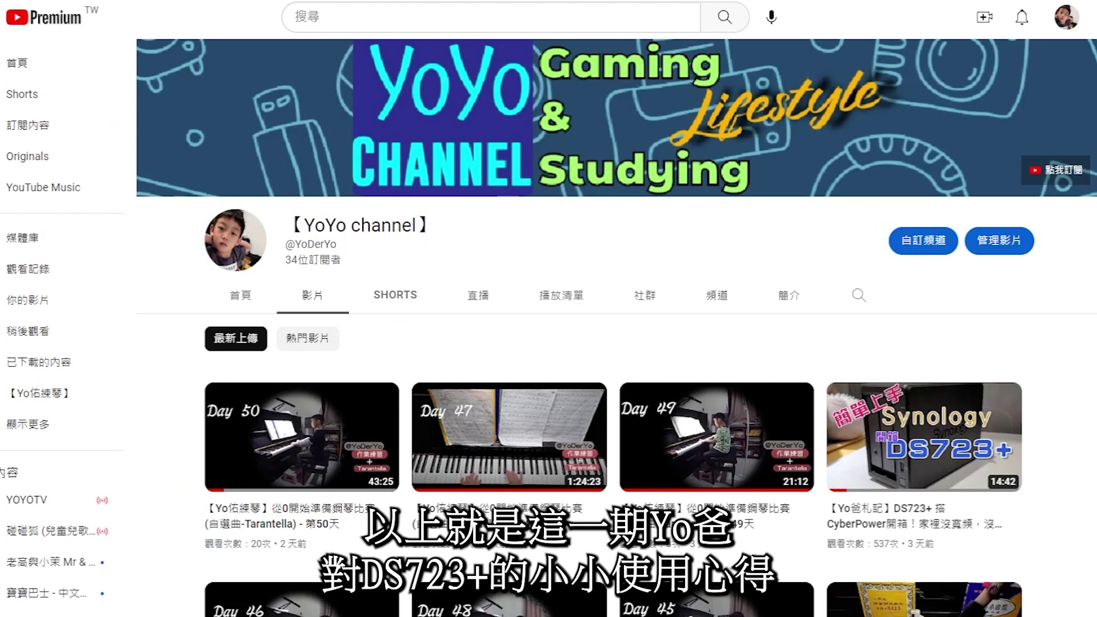